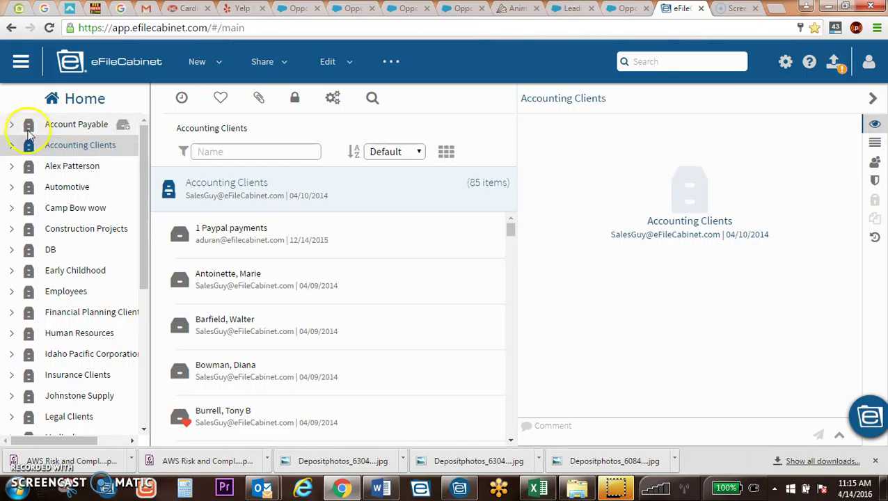
- Expand the Accounting Clients cabinet to list its 85 client drawers and folders
left_click(11, 145)
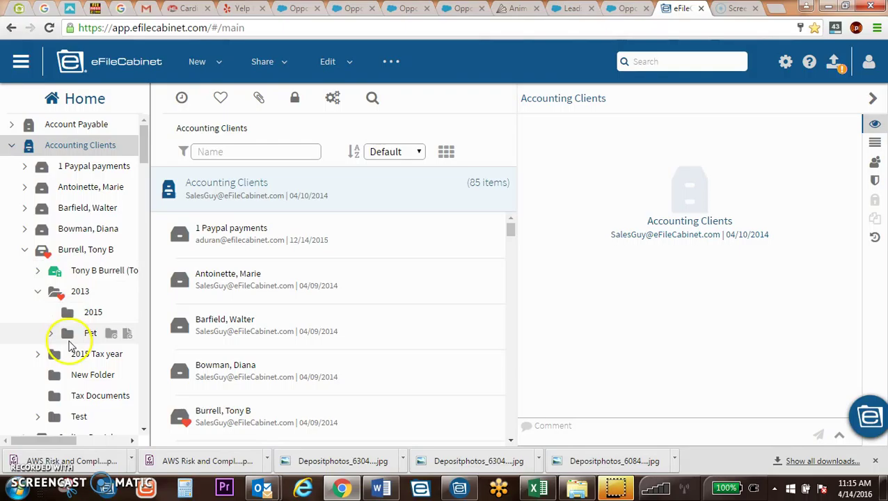
scroll(81, 334, "down", 3)
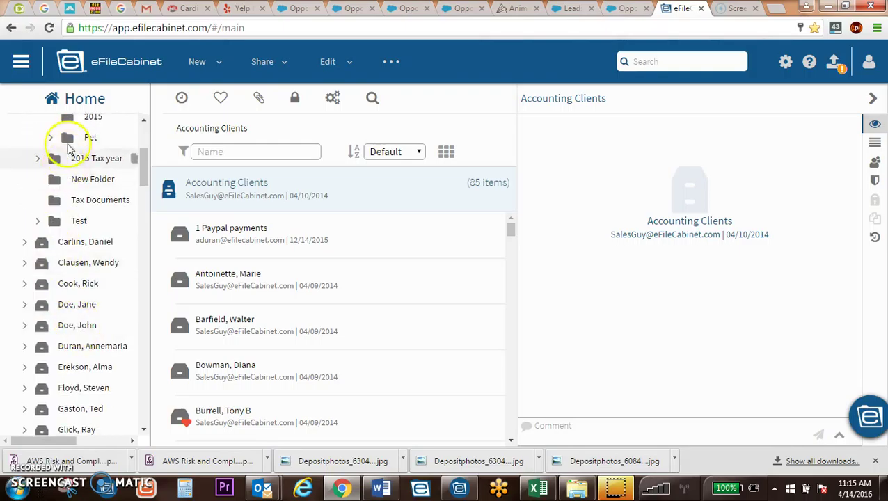
scroll(66, 143, "up", 3)
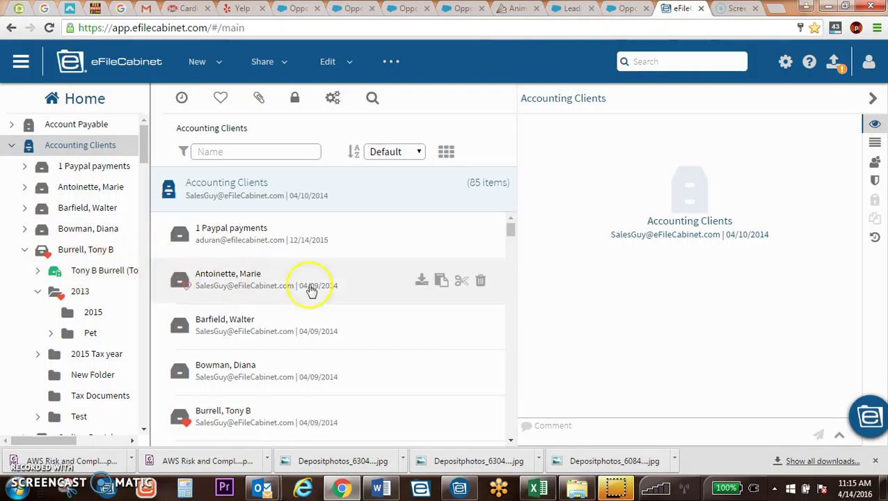
left_click_drag(510, 237, 511, 268)
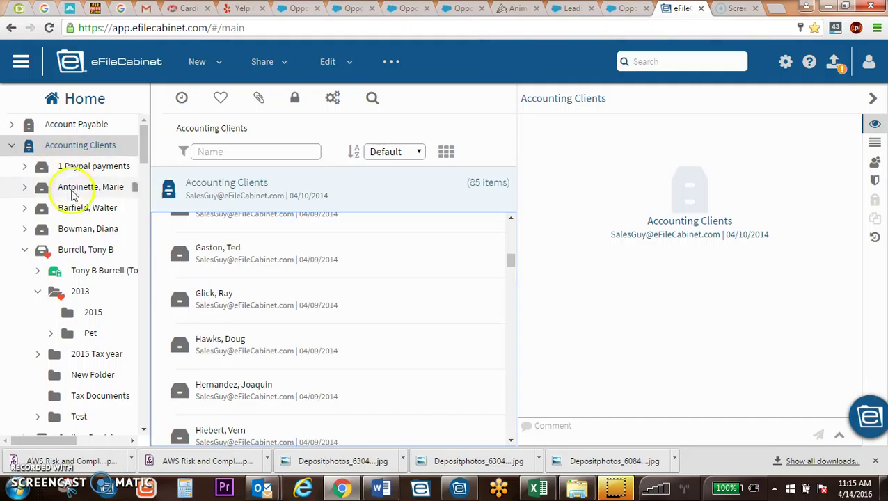
left_click(85, 249)
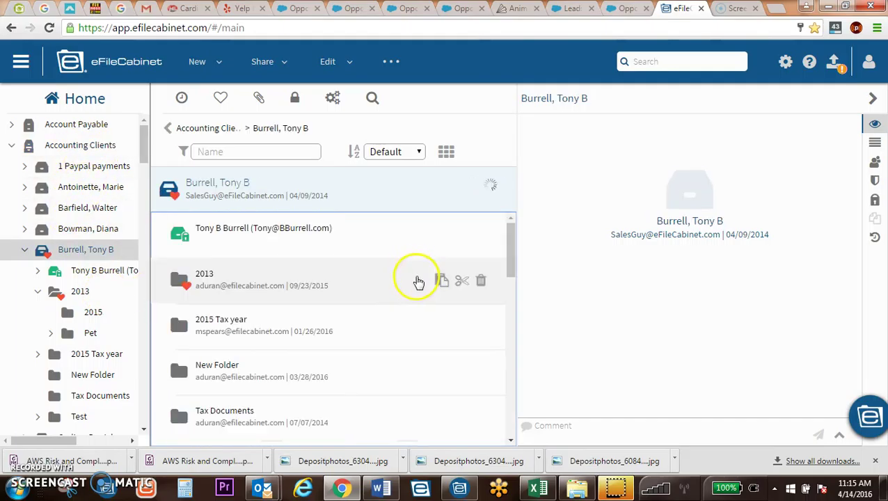
scroll(334, 271, "down", 3)
scroll(341, 306, "down", 2)
scroll(333, 279, "up", 2)
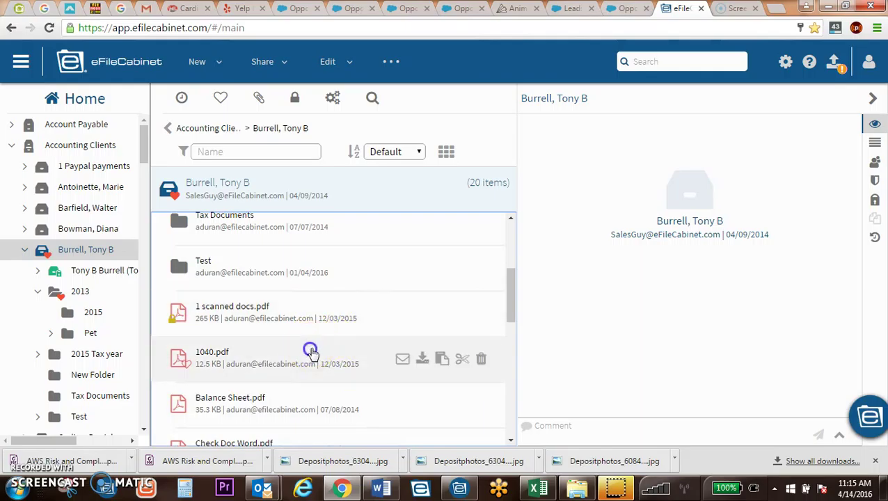
- Preview 1040.pdf and then Checks.docx, and select client package.pdf
left_click(308, 353)
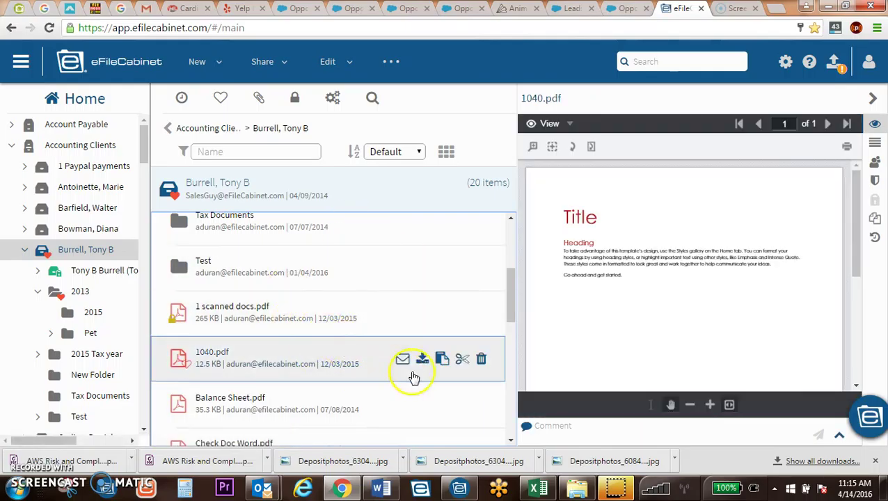
scroll(307, 348, "down", 3)
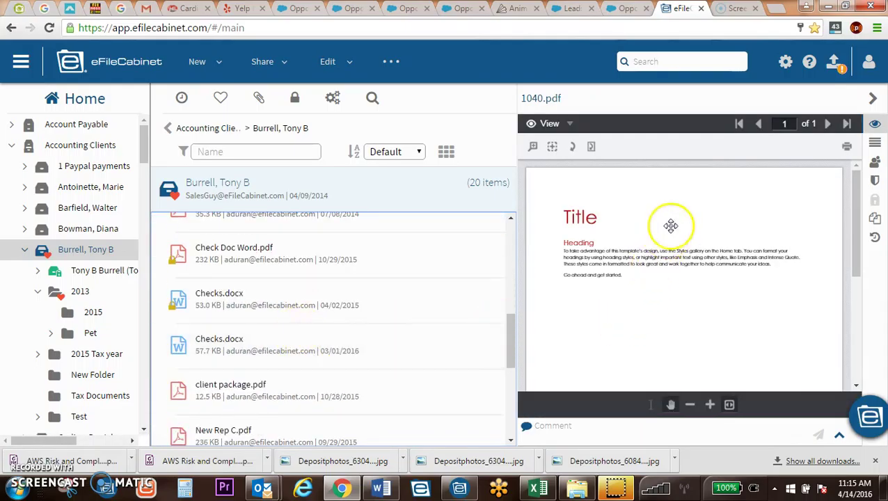
left_click(368, 293)
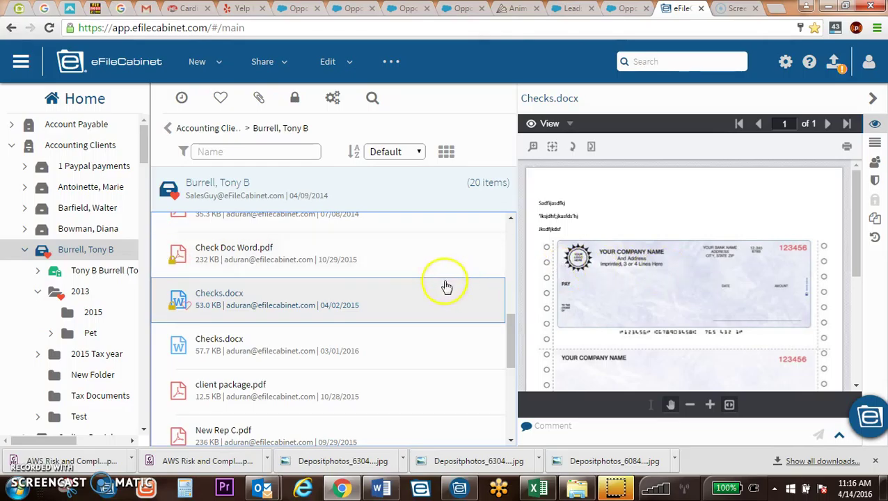
scroll(327, 279, "down", 3)
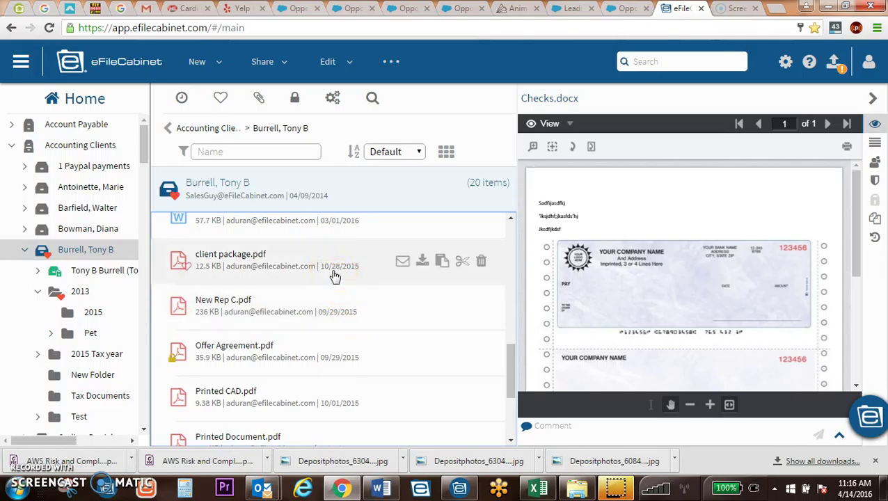
left_click(192, 266)
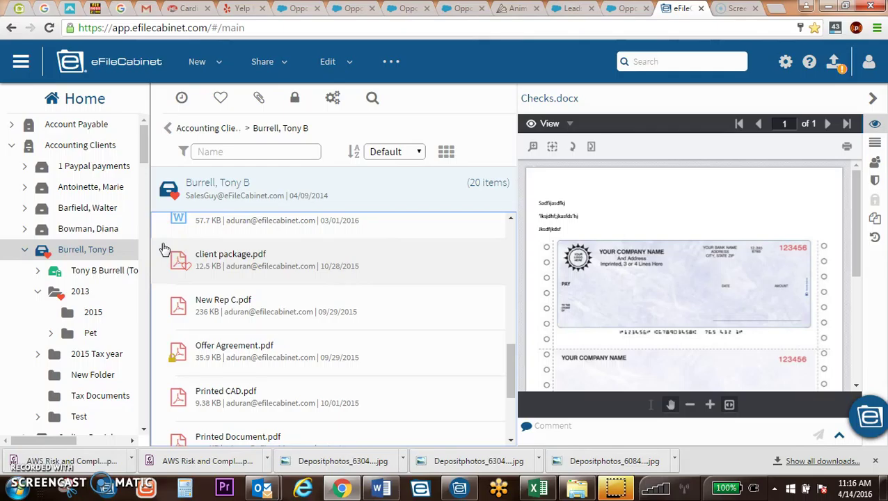
left_click_drag(151, 235, 184, 236)
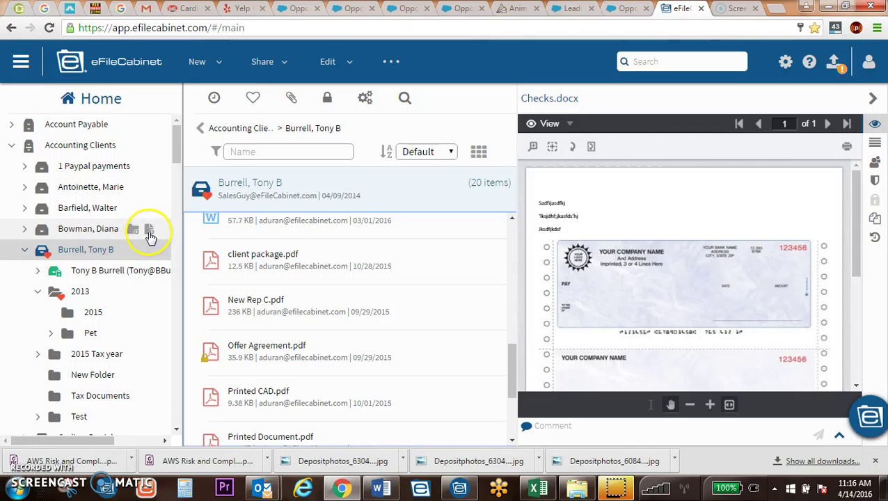
left_click(220, 63)
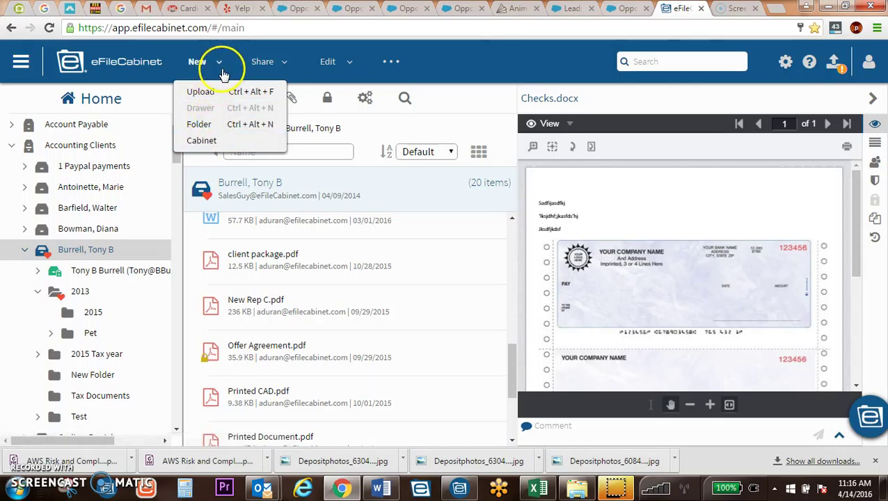
left_click(200, 62)
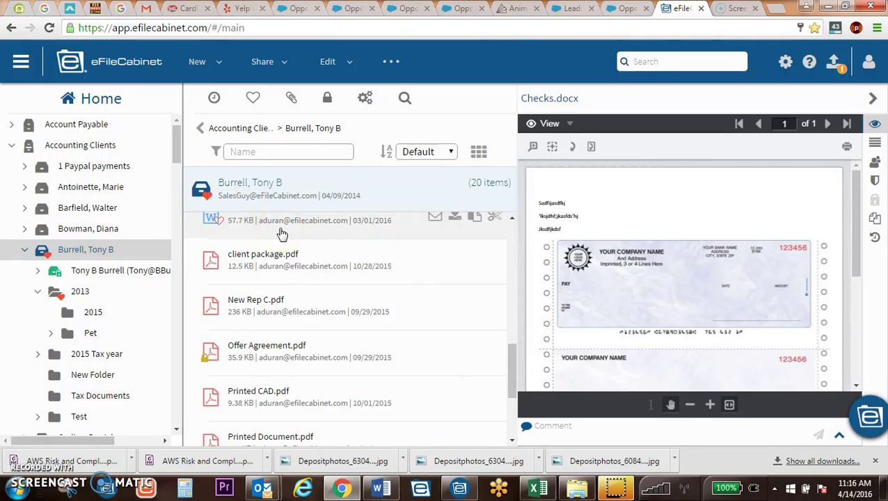
- Switch to Word briefly, then return to the eFileCabinet file list
left_click(381, 489)
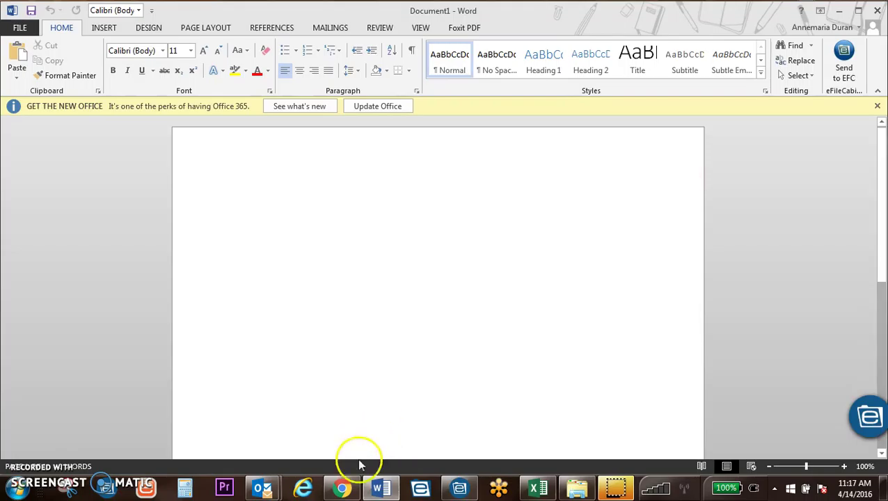
left_click(358, 487)
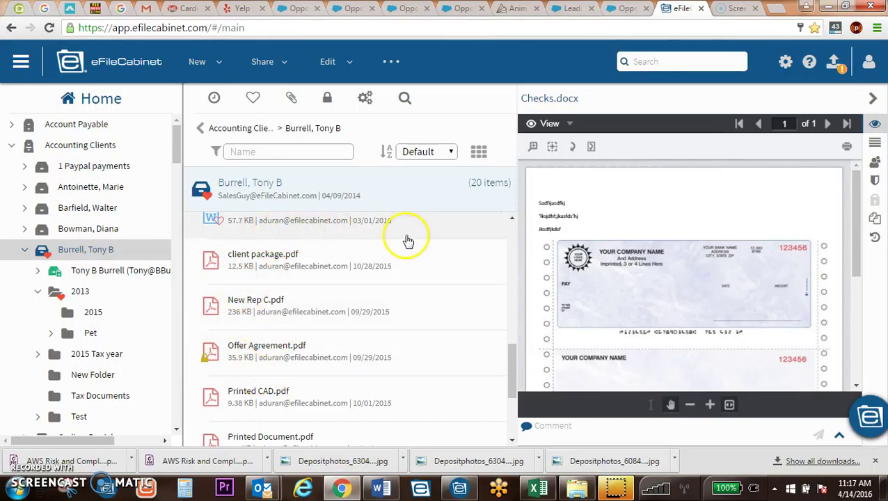
scroll(410, 240, "down", 2)
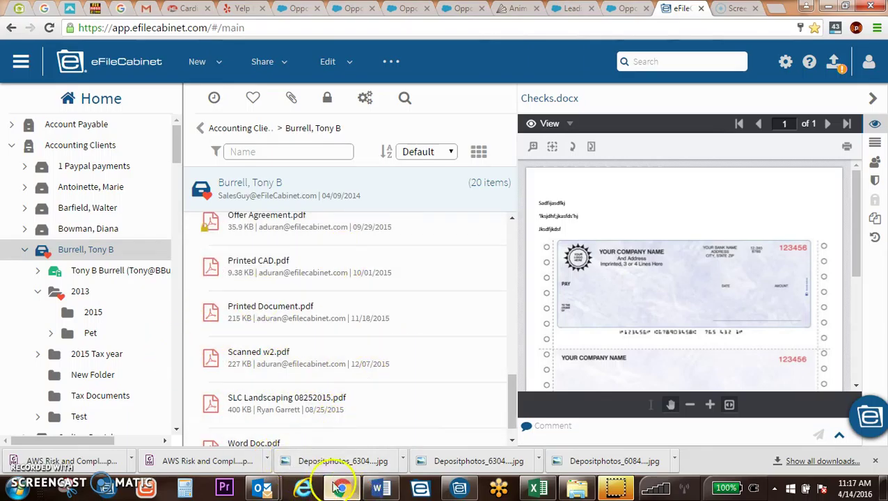
scroll(341, 266, "up", 1)
- In Word's Print settings for Document1, select eFileCabinet Online as the printer
left_click(381, 487)
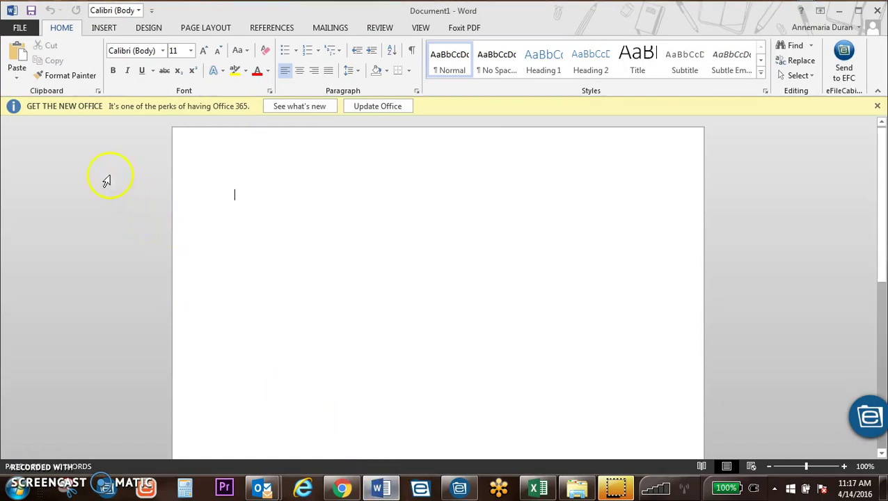
left_click(20, 27)
left_click(22, 108)
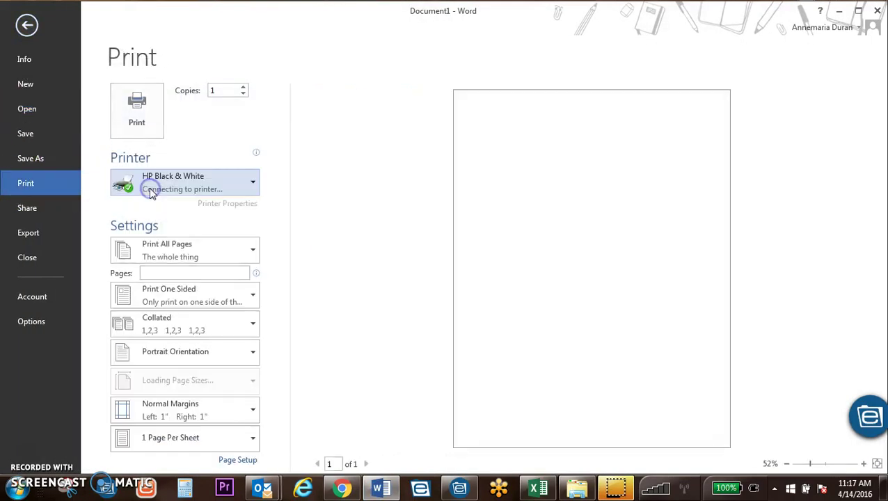
left_click(195, 185)
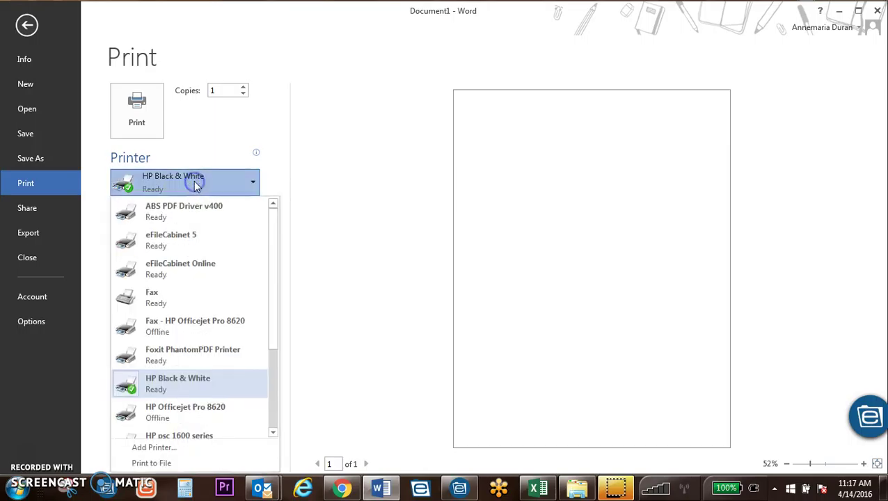
left_click(192, 259)
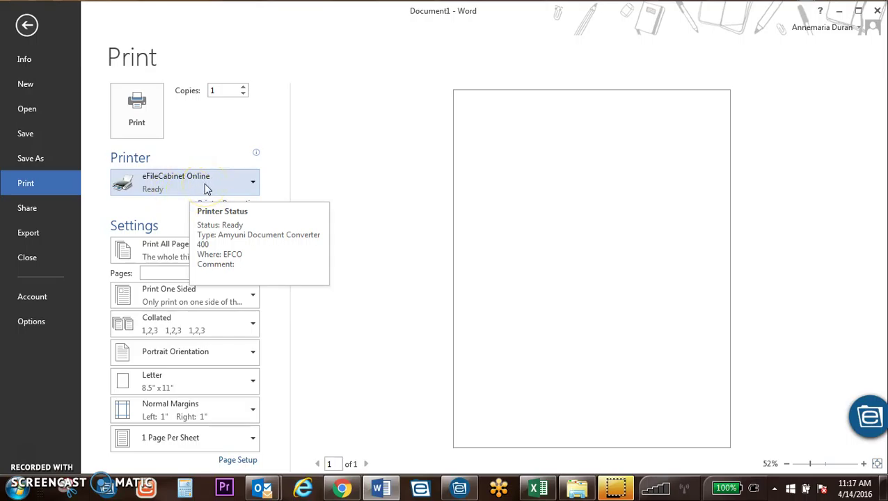
- Back in the browser, preview client package.pdf (12.5 KB) from the Burrell folder
left_click(341, 487)
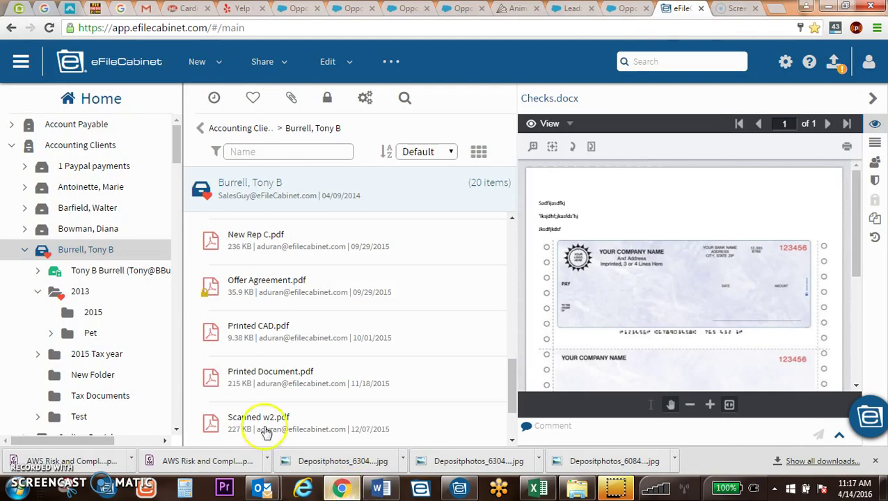
scroll(357, 330, "up", 3)
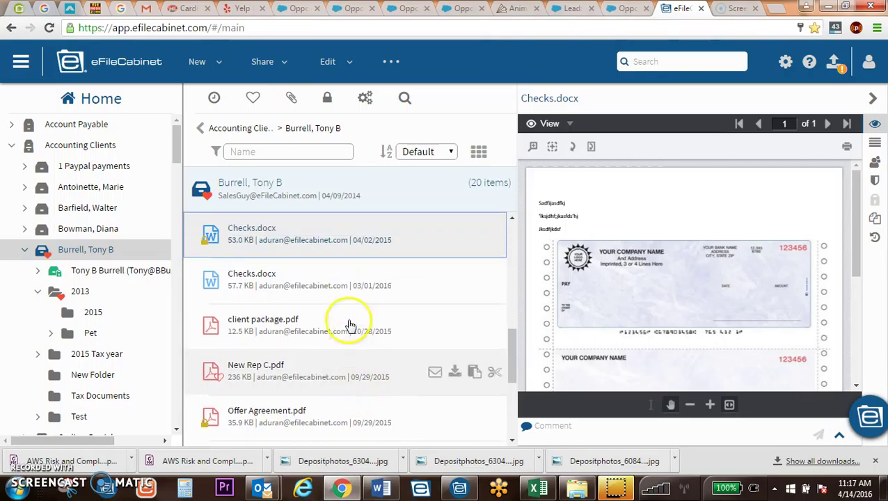
left_click(318, 321)
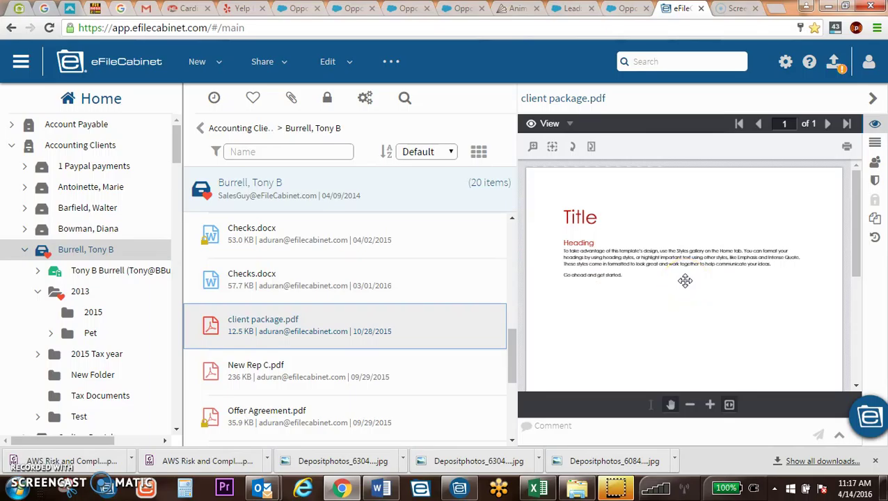
left_click_drag(686, 281, 738, 265)
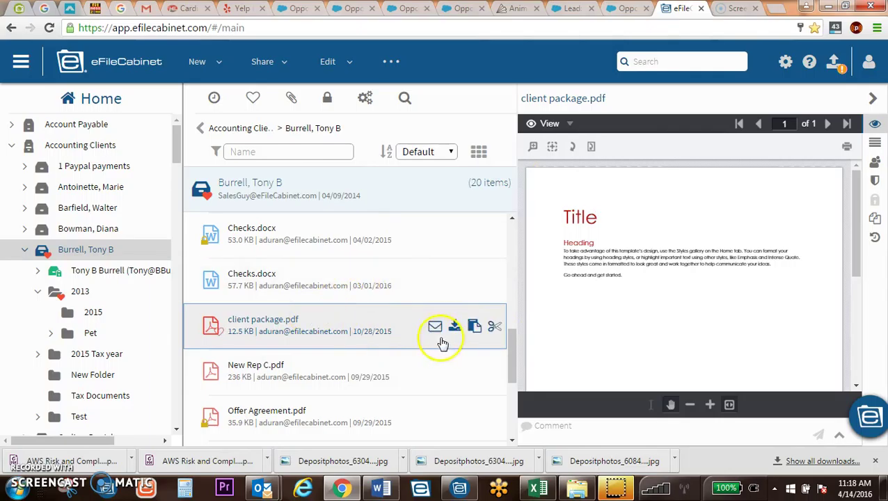
left_click(301, 151)
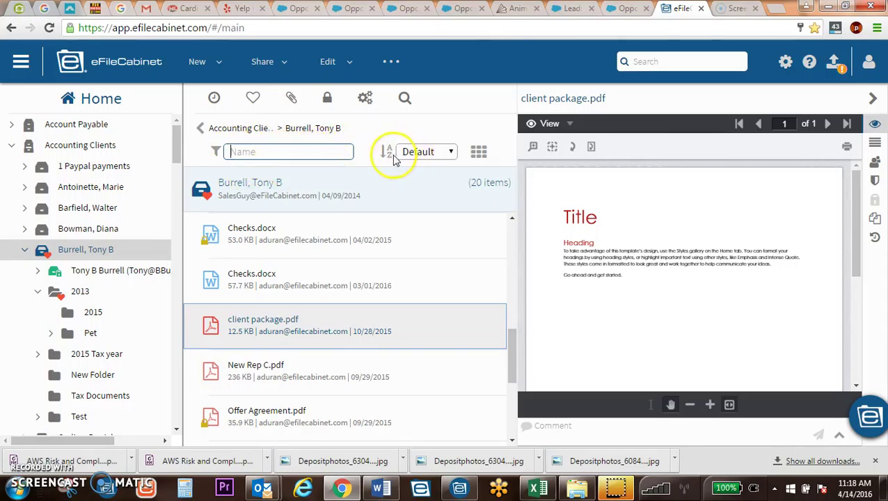
left_click(449, 150)
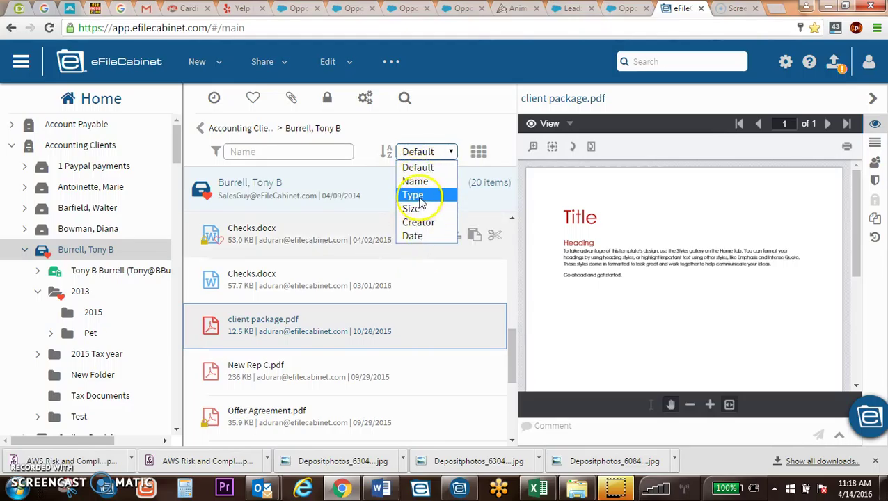
left_click(427, 169)
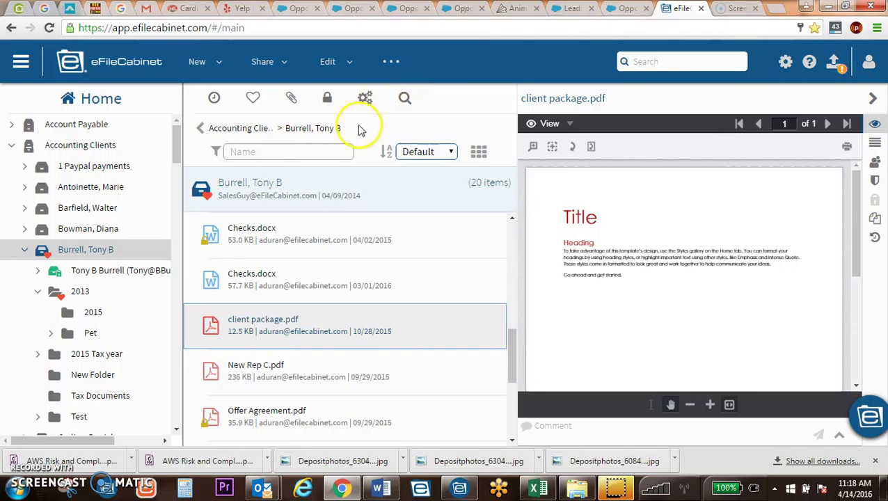
- On the search tab, begin an Additional Criteria entry on the Full Text field
left_click(404, 97)
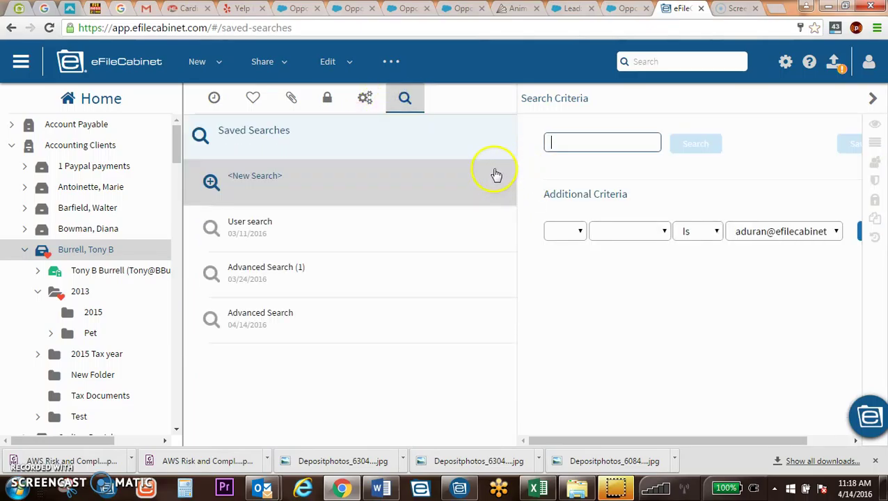
left_click(569, 232)
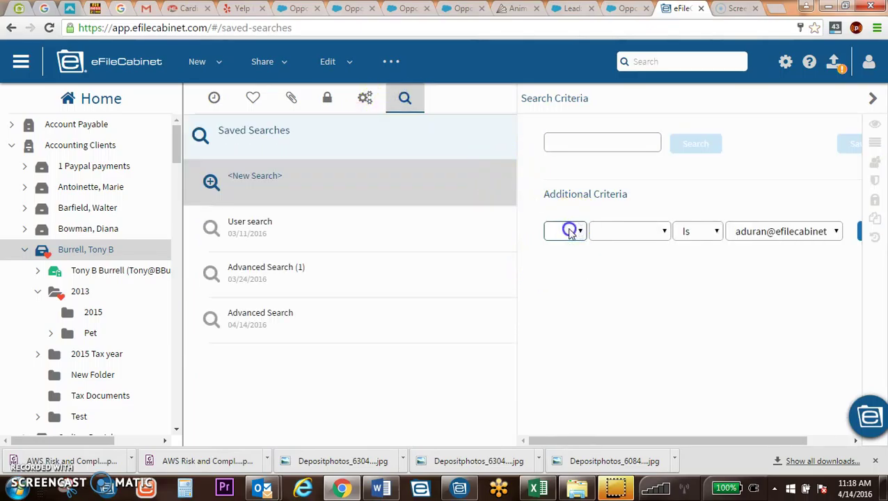
left_click(647, 232)
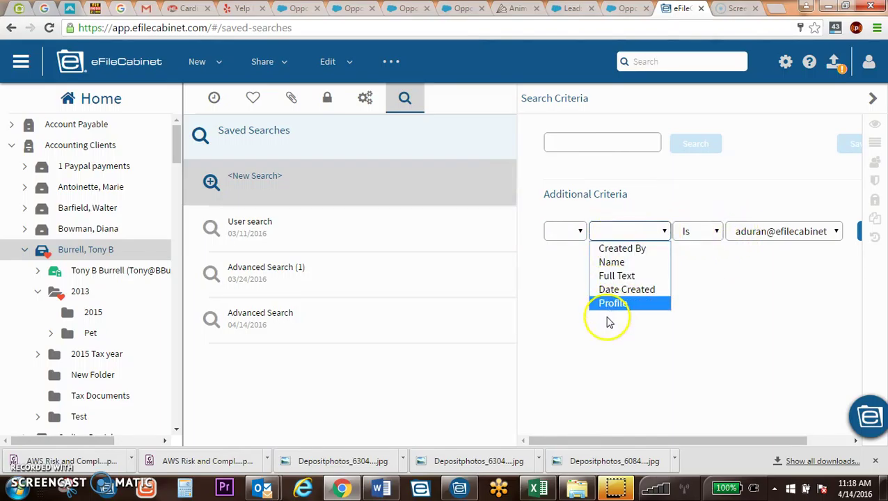
left_click(613, 276)
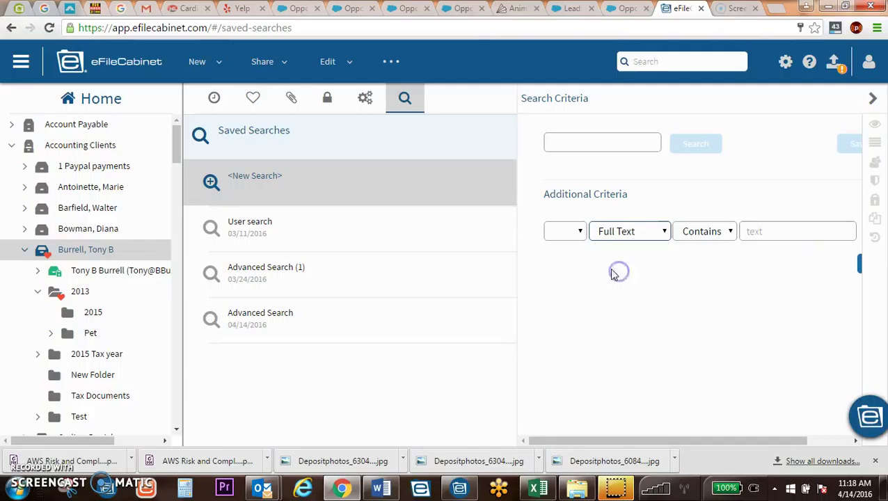
left_click(761, 233)
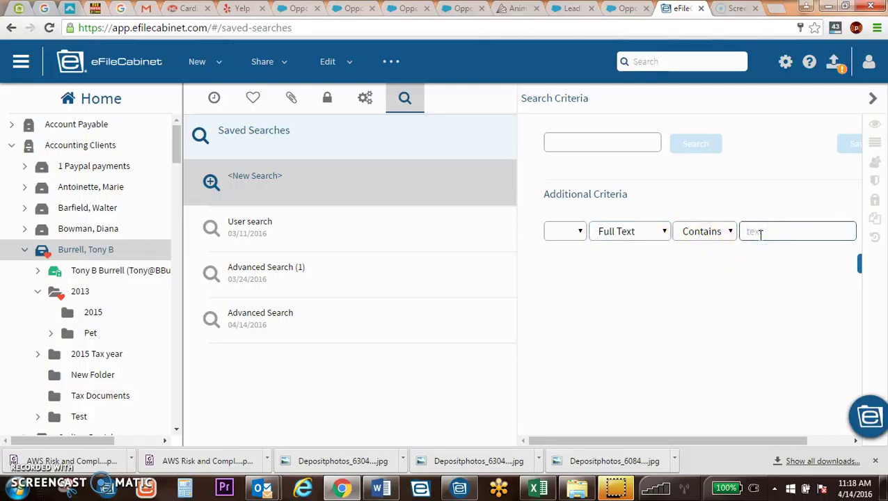
left_click(51, 436)
- Add the criterion Full Text Contains 'lincoln' and run the search
left_click(633, 233)
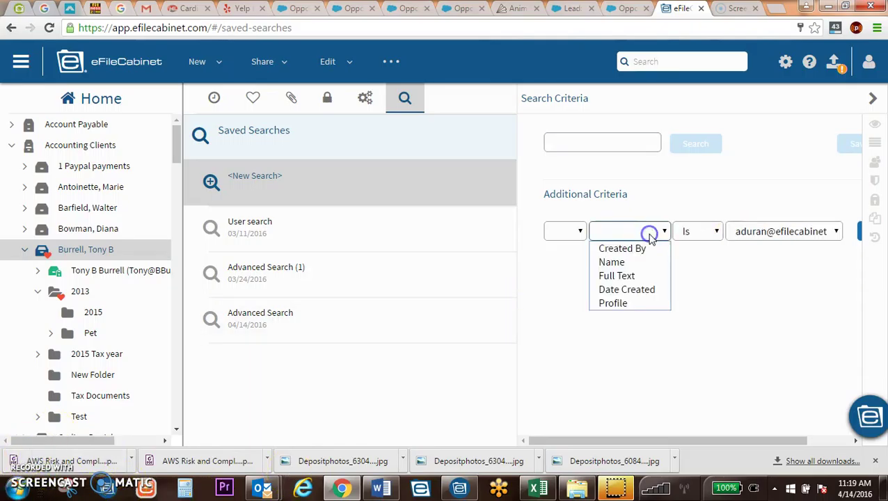
left_click(635, 276)
left_click(759, 233)
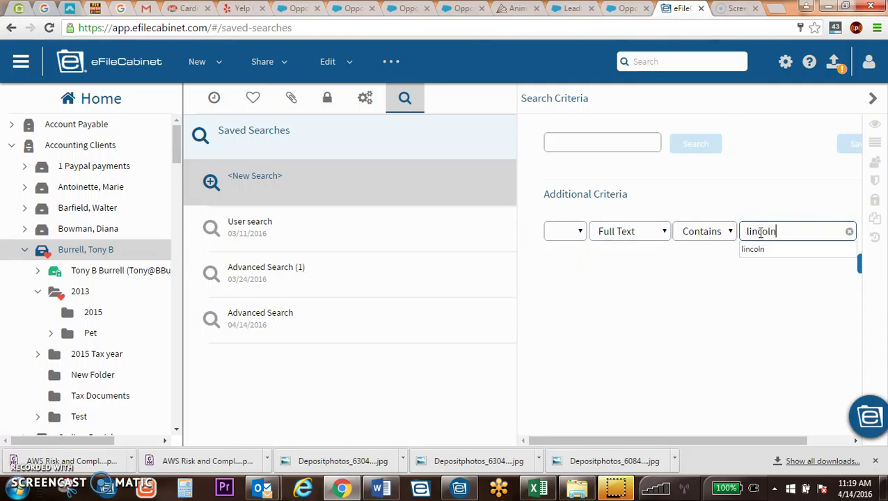
type("lincoln")
left_click(777, 315)
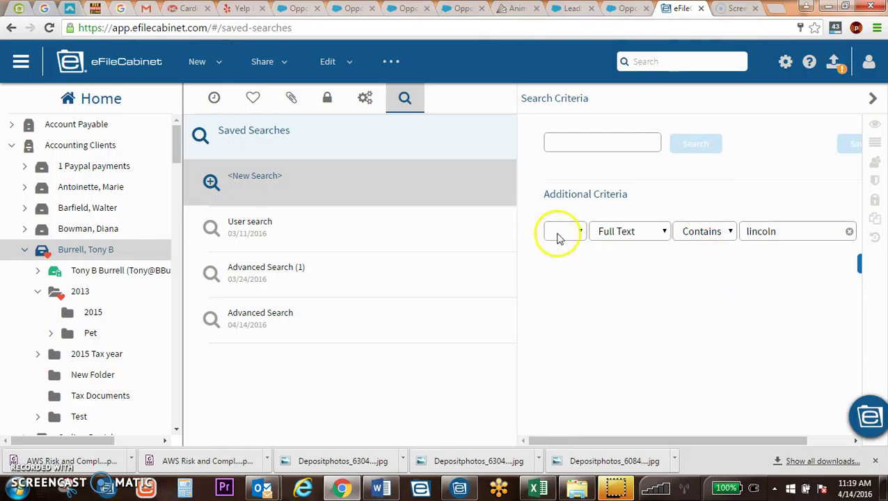
left_click(702, 234)
left_click(697, 247)
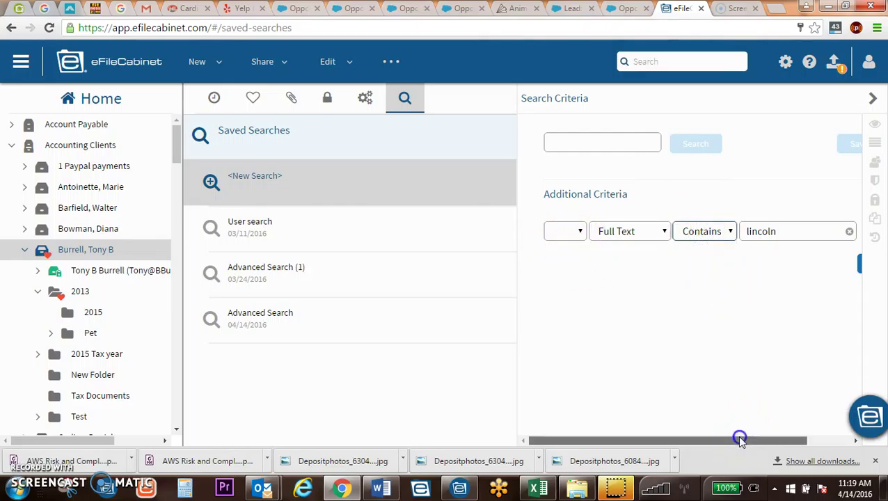
left_click_drag(738, 439, 822, 442)
left_click(825, 263)
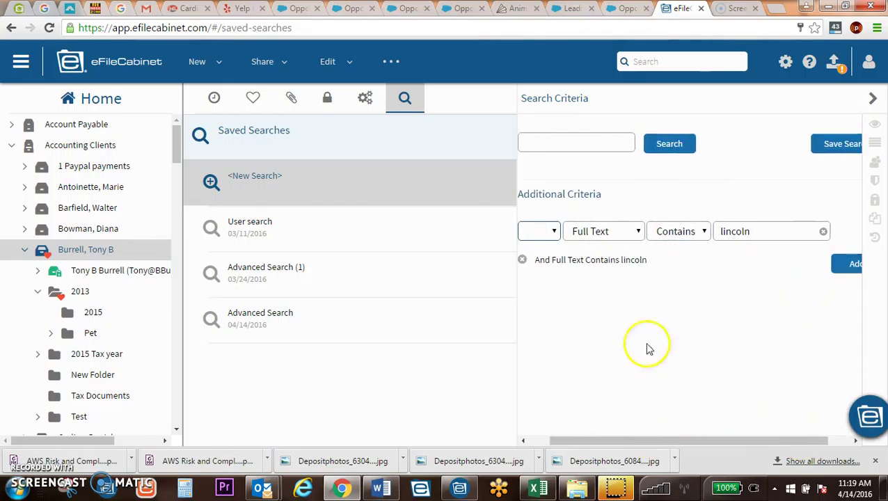
left_click(668, 148)
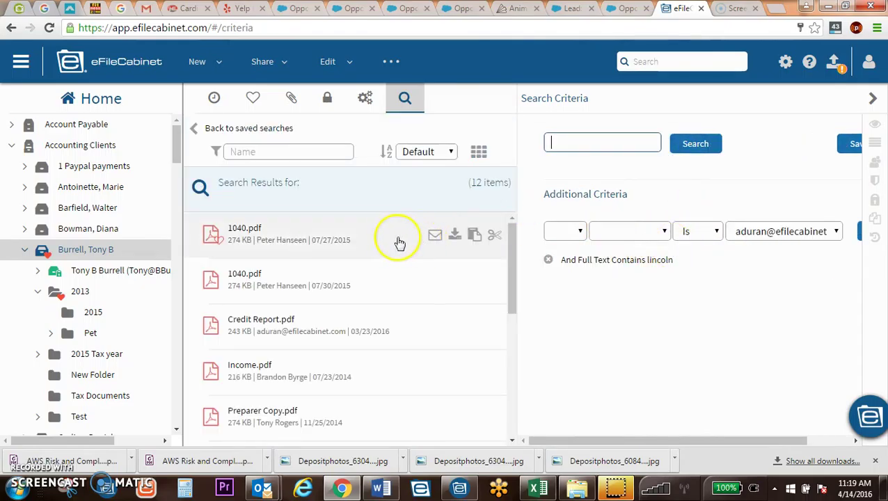
- Preview the first 1040.pdf result and place an annotation box on the tax form
left_click(379, 241)
left_click(236, 234)
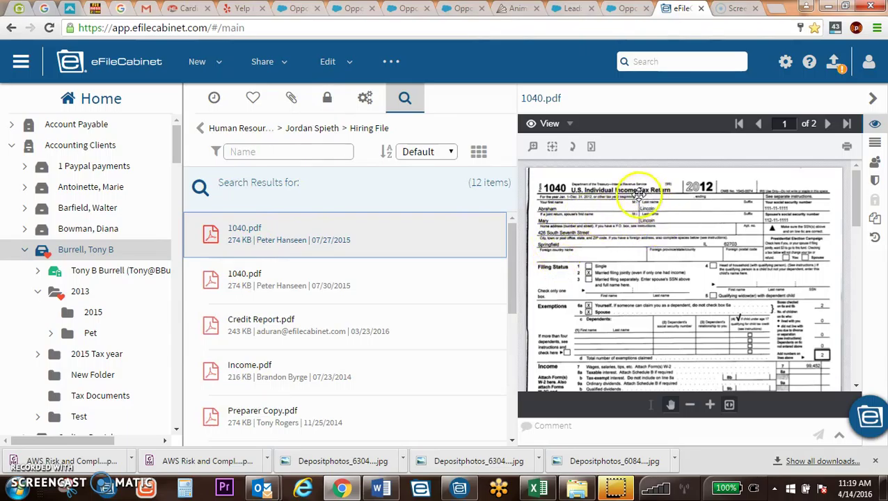
left_click(533, 146)
left_click(645, 216)
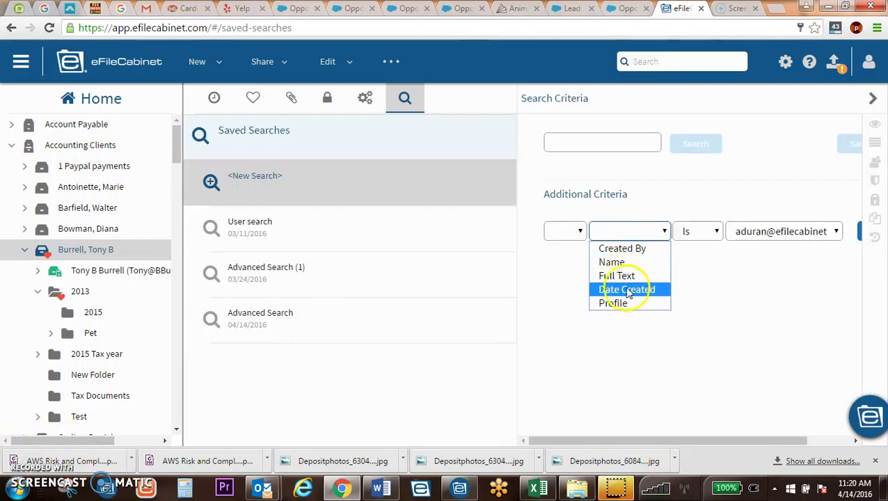
- Add a Profile criterion on the Vendor profile's Customer # field and run the search
left_click(614, 304)
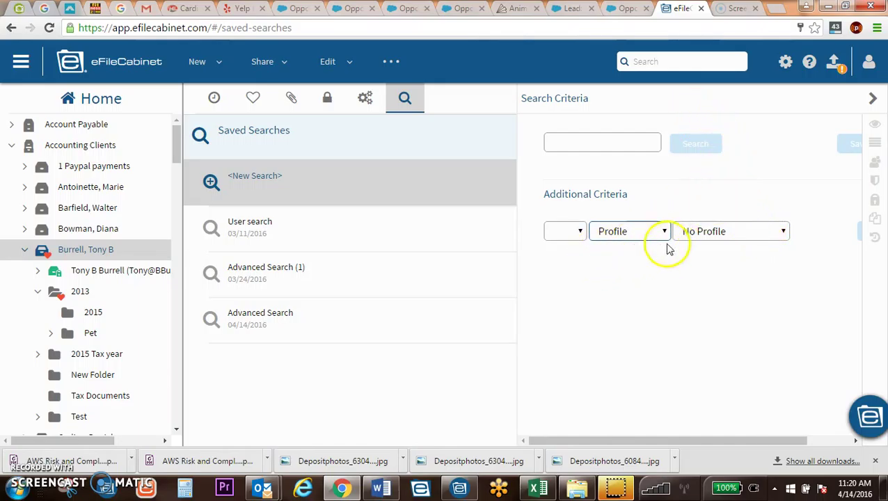
left_click(706, 233)
scroll(734, 362, "down", 3)
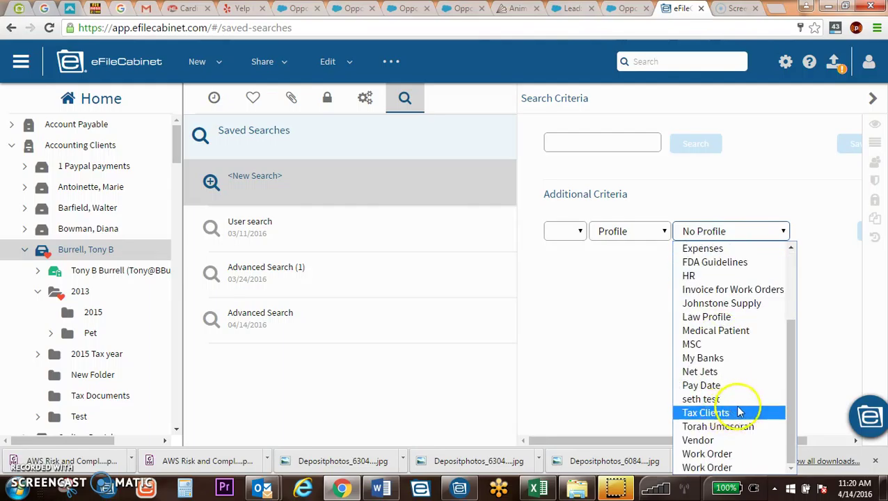
left_click(698, 440)
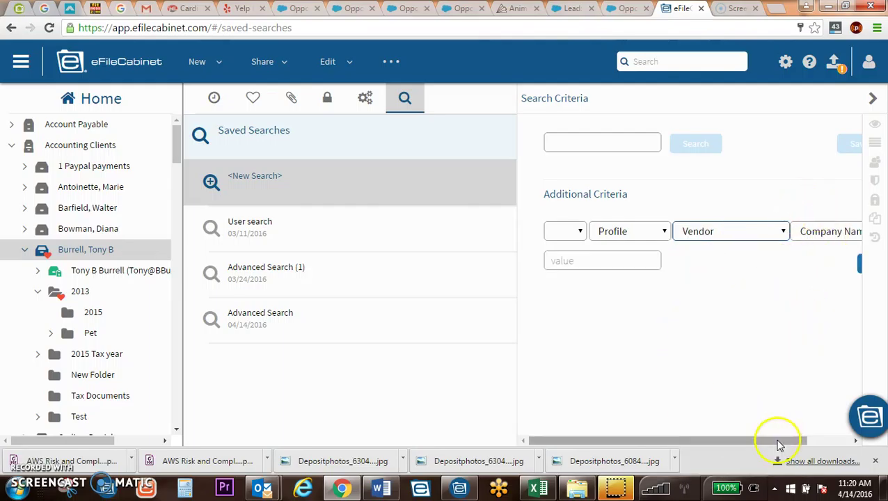
left_click_drag(776, 440, 802, 388)
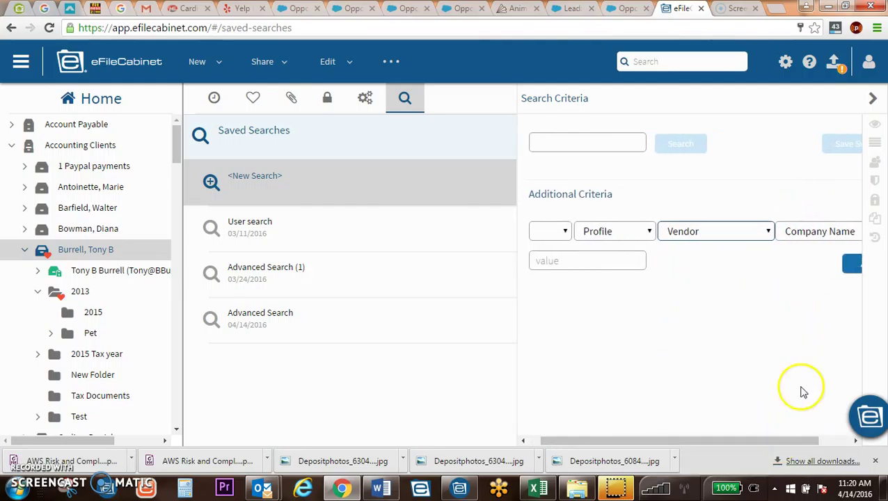
left_click(812, 237)
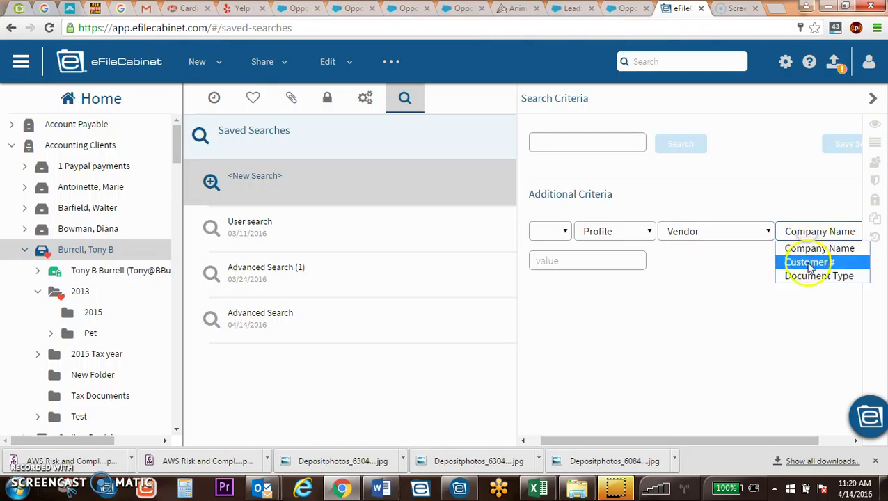
left_click(800, 259)
left_click(581, 265)
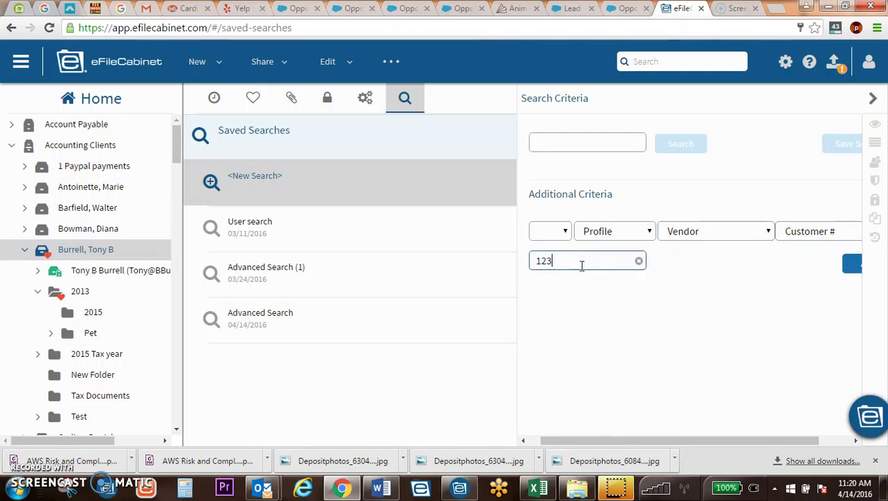
left_click_drag(758, 441, 810, 425)
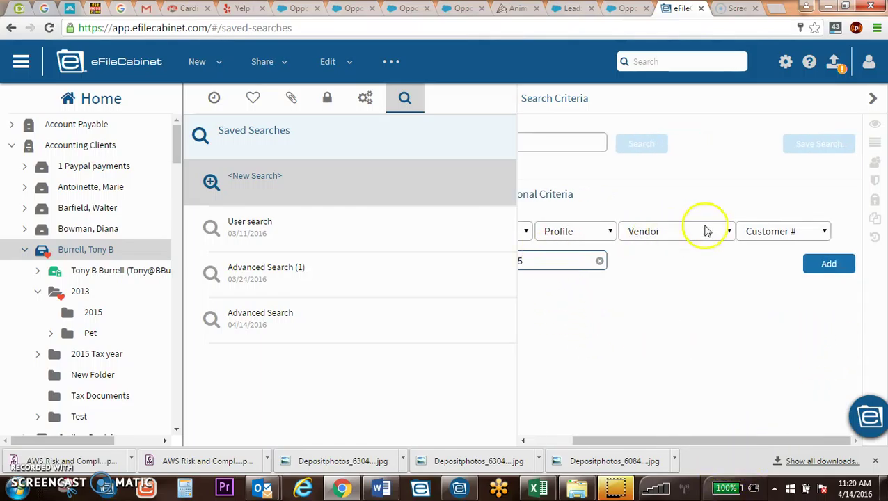
left_click(828, 263)
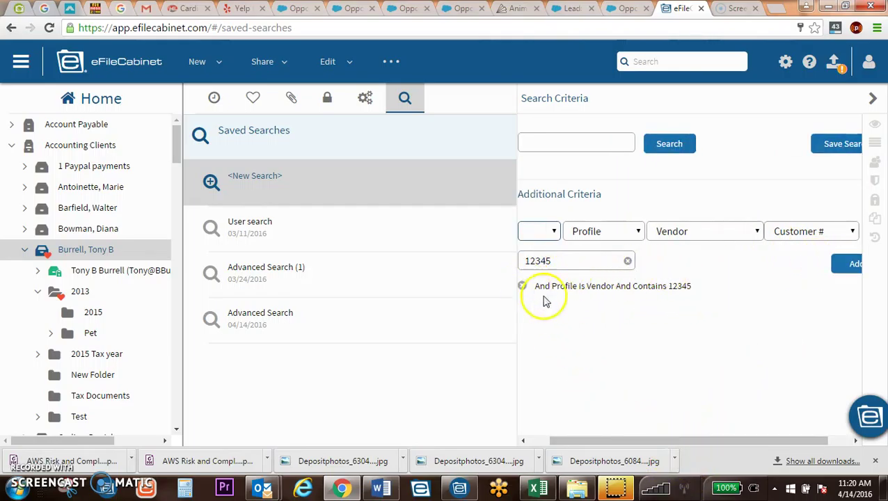
left_click(665, 149)
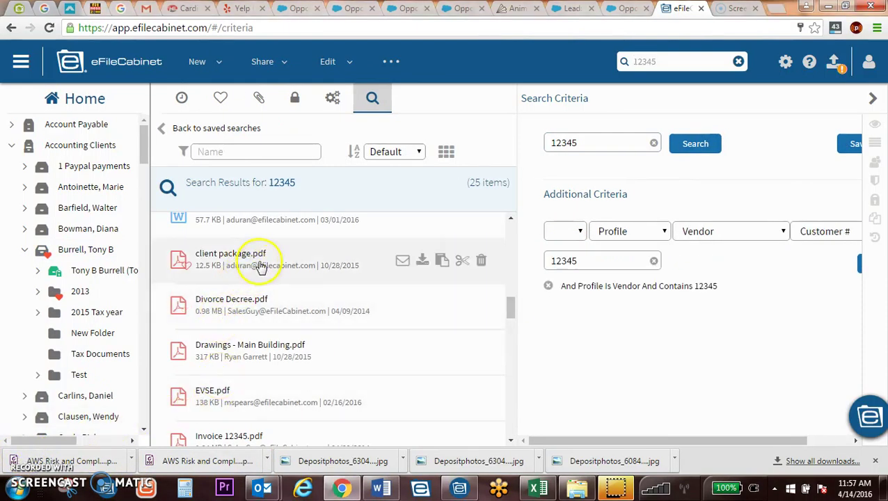
- View profiles of client package.pdf, Drawings - Main Building.pdf and Check Doc Word.pdf, then clear the search term
scroll(259, 267, "up", 5)
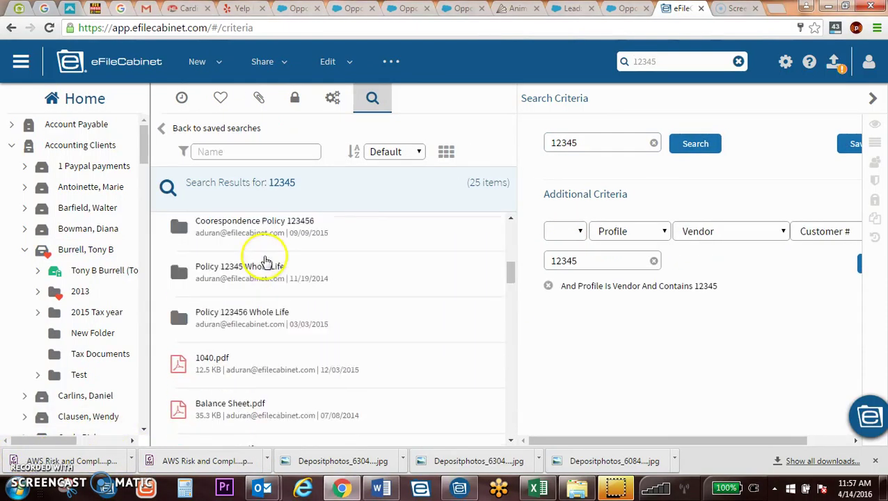
scroll(287, 299, "down", 3)
scroll(315, 340, "down", 3)
left_click(341, 261)
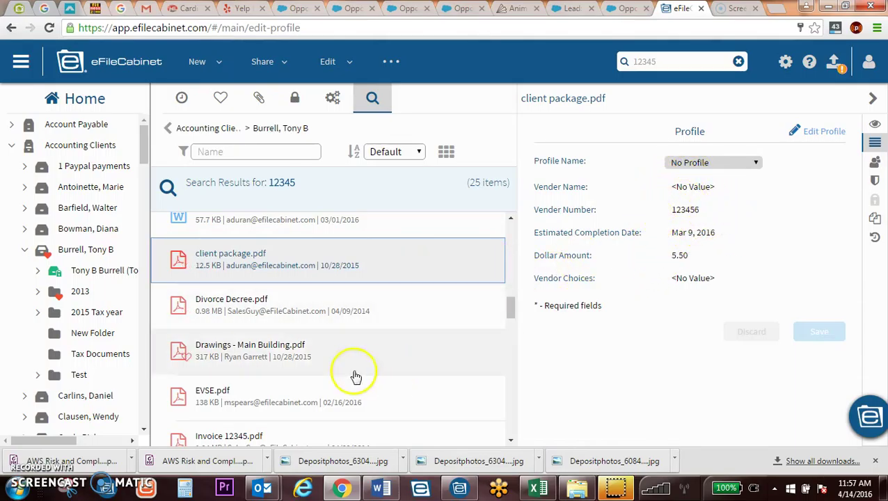
left_click(336, 358)
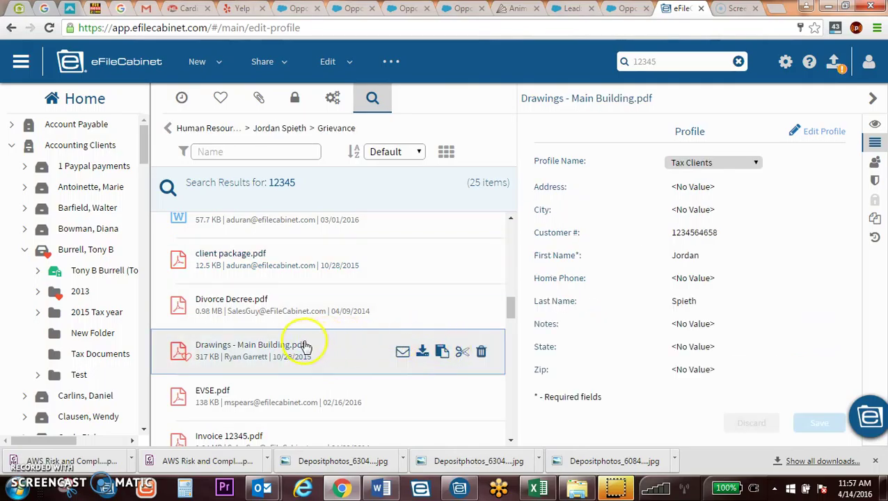
scroll(389, 292, "up", 2)
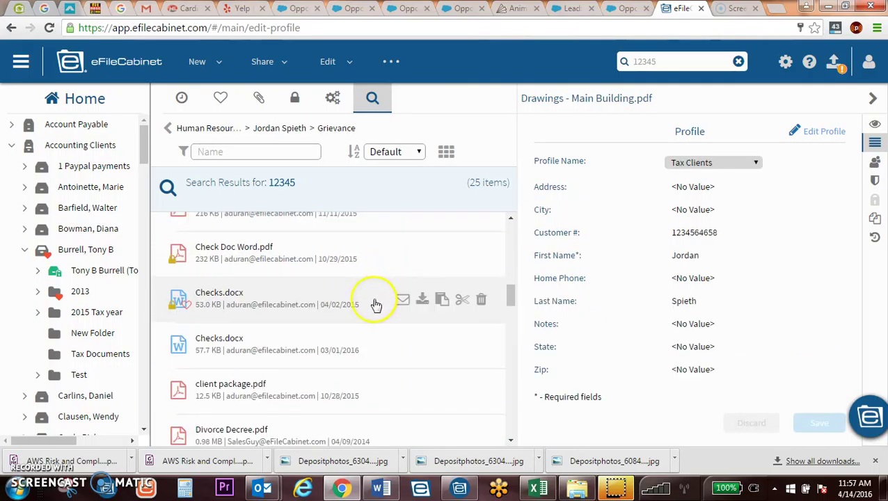
left_click(375, 255)
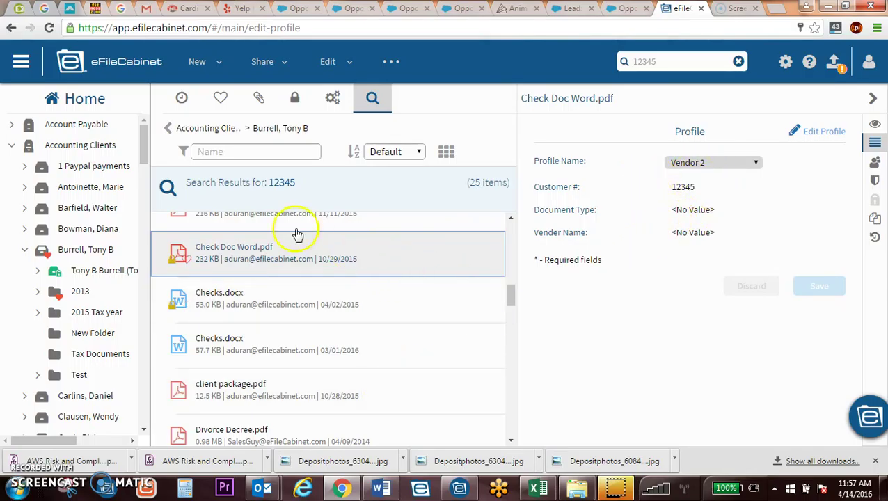
scroll(306, 250, "down", 4)
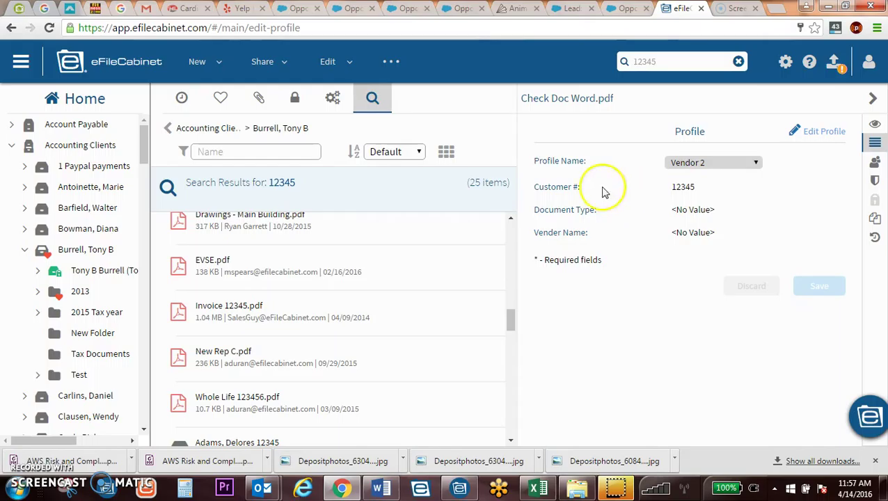
left_click(738, 63)
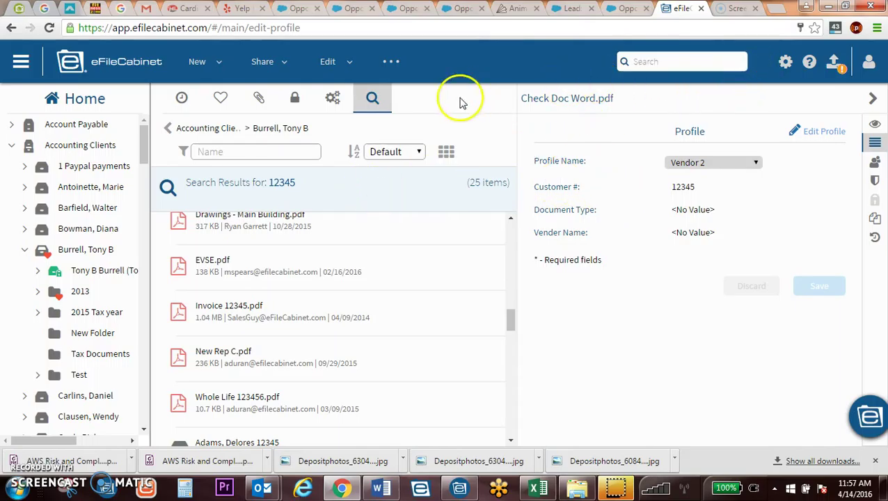
- Return to the folder and show the profile panel for 1 scanned docs.pdf
left_click(373, 103)
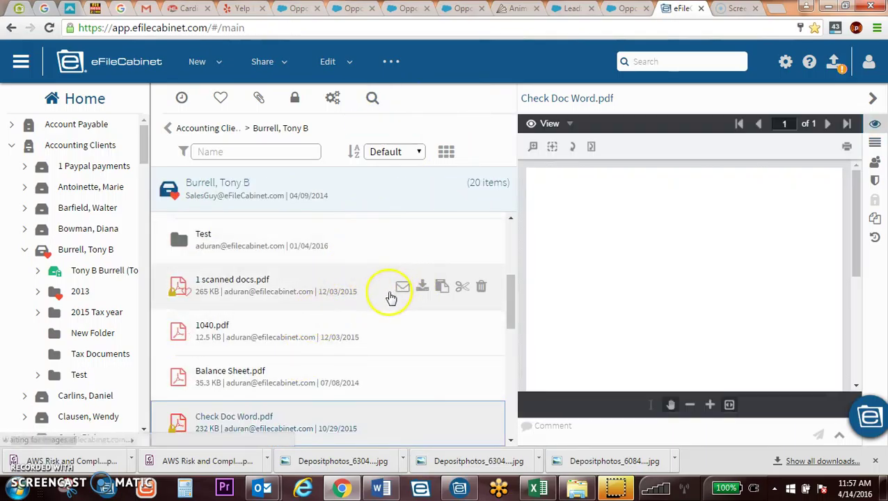
left_click(386, 290)
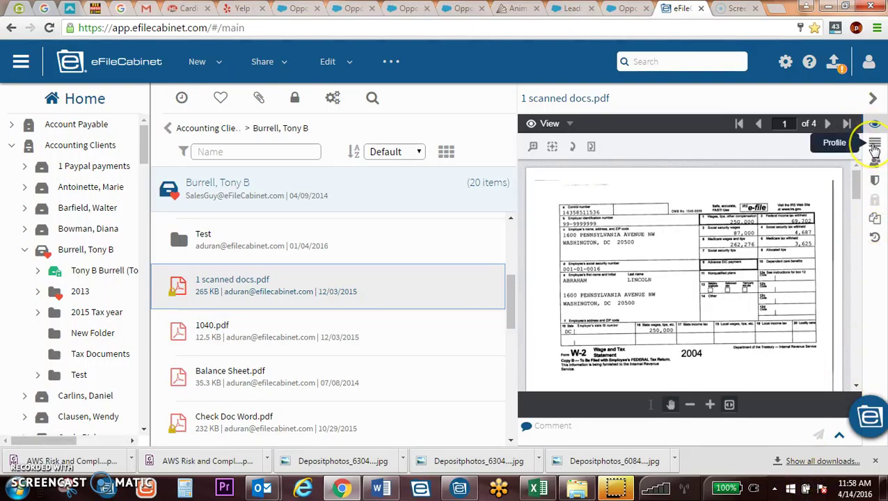
left_click(874, 146)
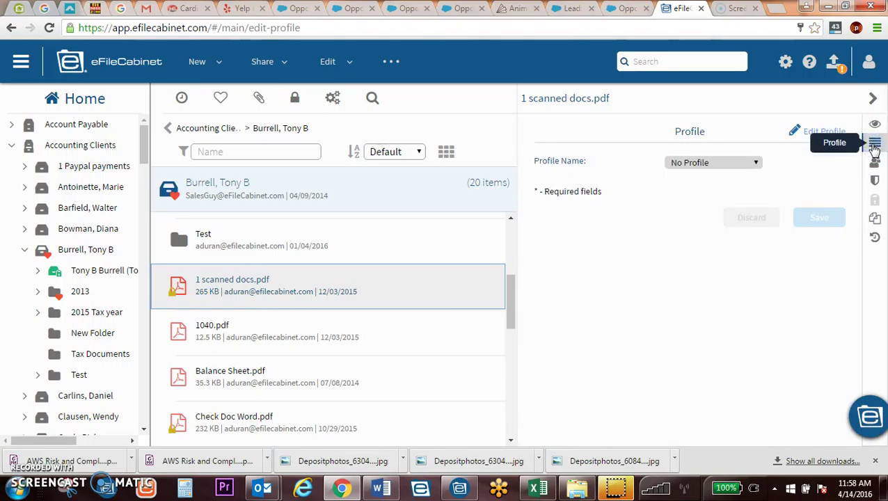
- Choose the HR profile and step through its Last Name, ID and Social Security Number fields
left_click(689, 165)
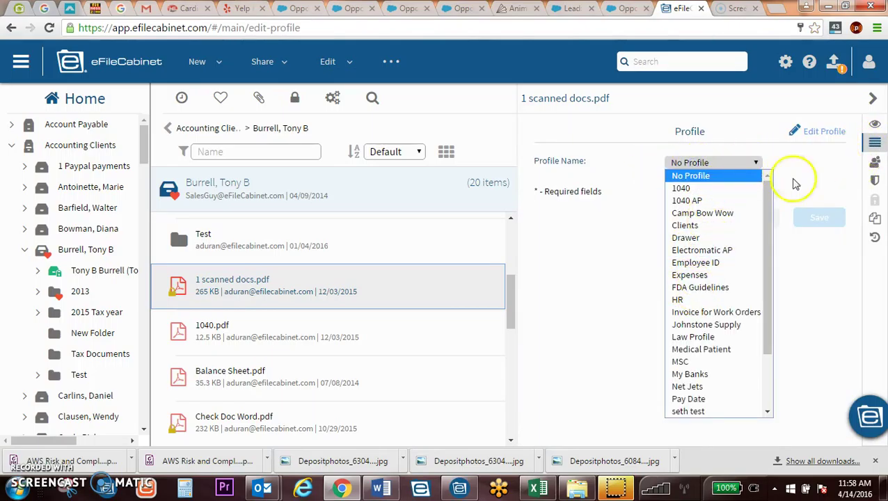
left_click(685, 299)
left_click(706, 188)
left_click(698, 229)
left_click(690, 257)
left_click(689, 232)
left_click(875, 163)
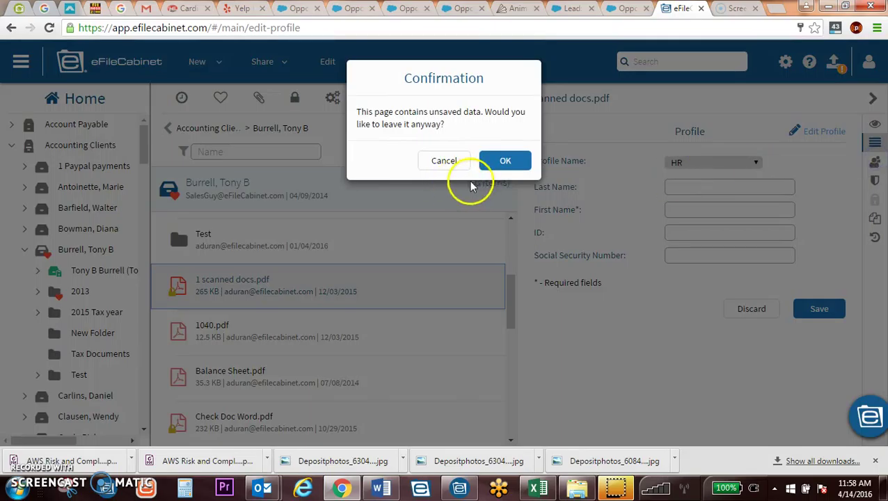
- Discard the unsaved profile change and scroll across the file's user and group permissions
left_click(503, 158)
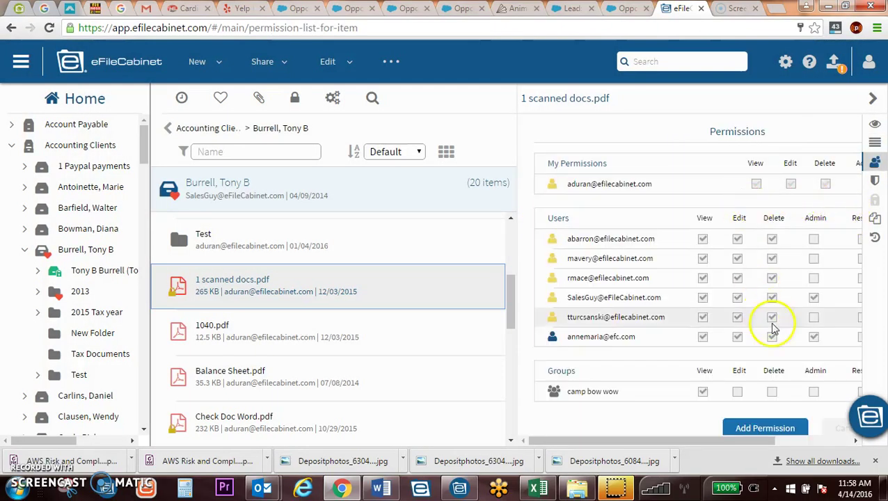
left_click_drag(739, 438, 826, 435)
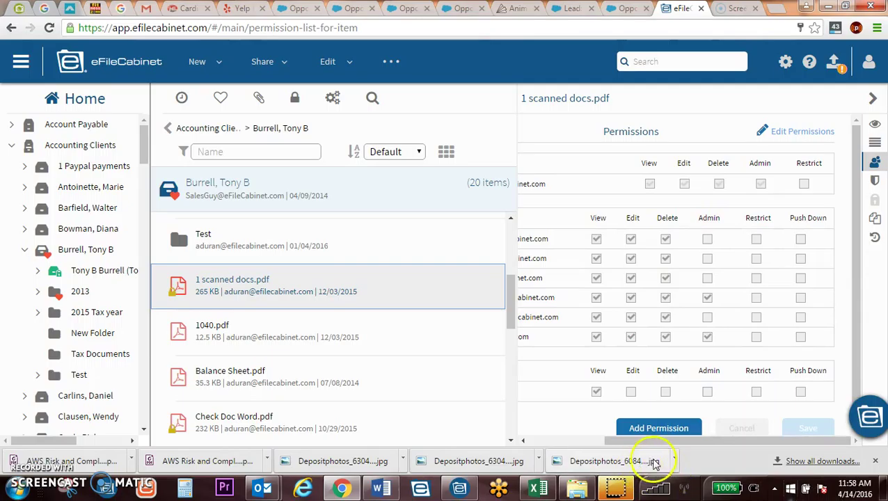
left_click_drag(687, 443, 601, 406)
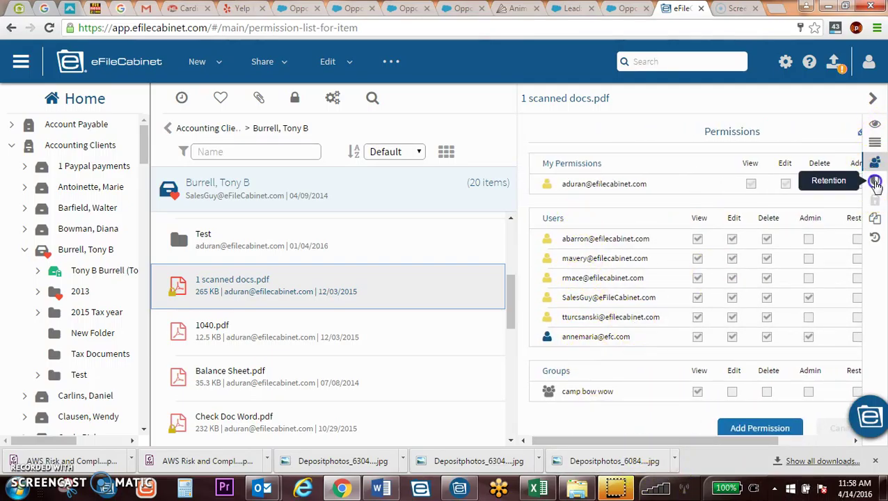
- Enable retention on 1 scanned docs.pdf with edit protection and a specific retention period
left_click(875, 182)
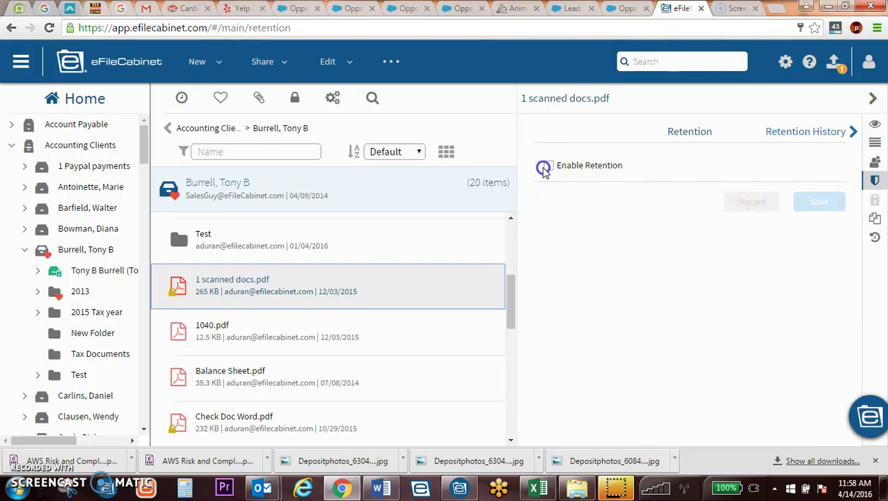
left_click(547, 167)
left_click(558, 261)
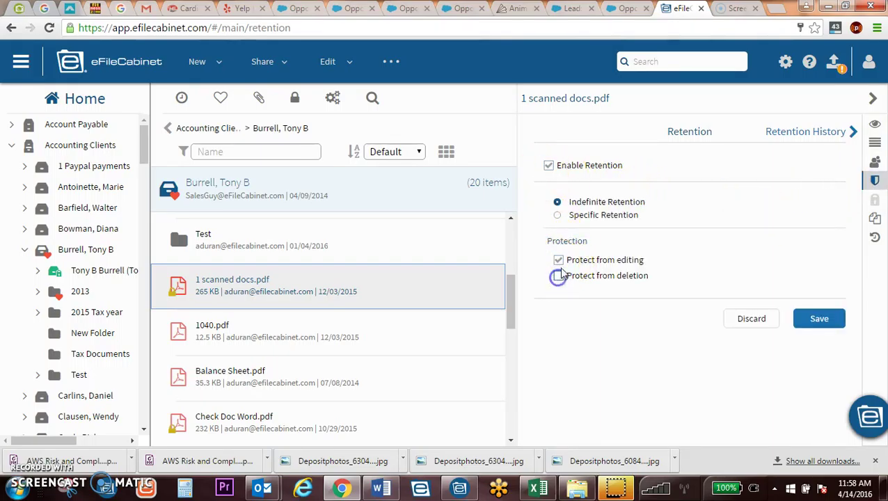
left_click(558, 217)
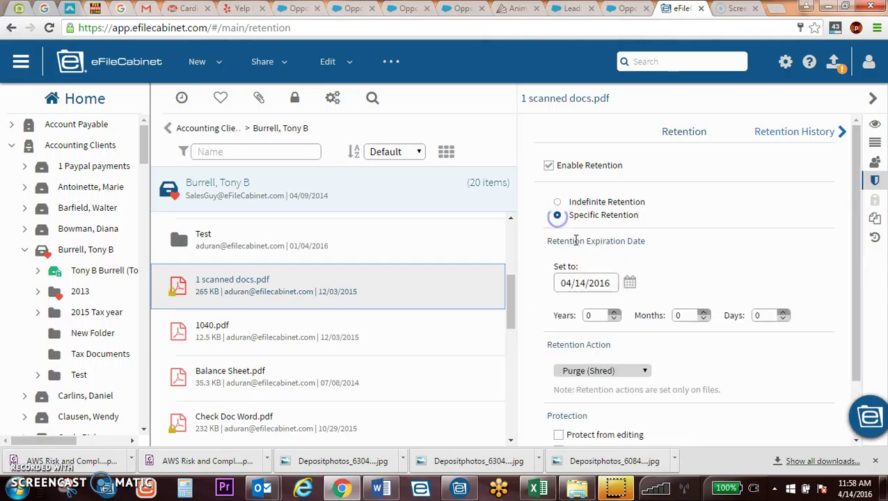
- Keep Purge (Shred) as the action with a 5-year period, then discard the retention changes
left_click(603, 371)
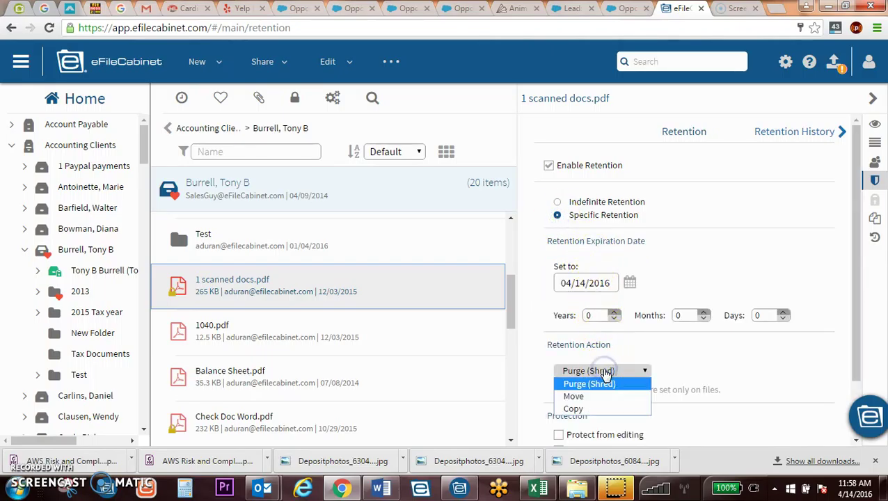
left_click(602, 383)
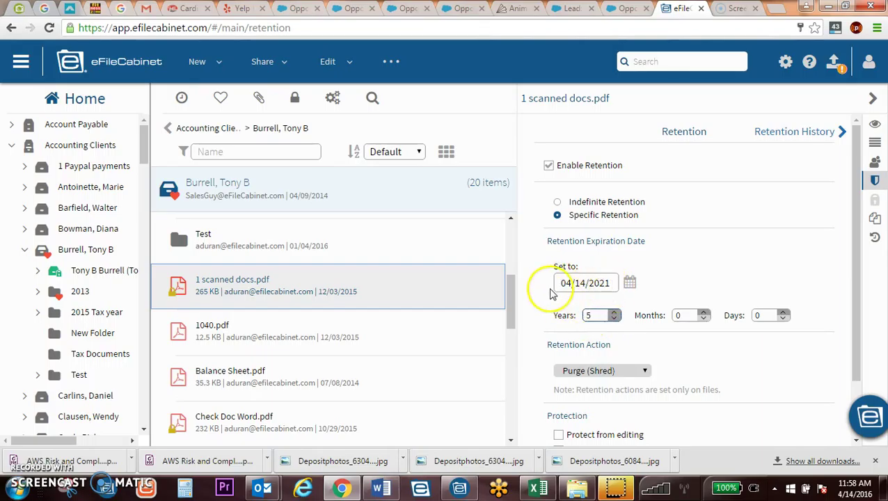
left_click_drag(857, 201, 857, 269)
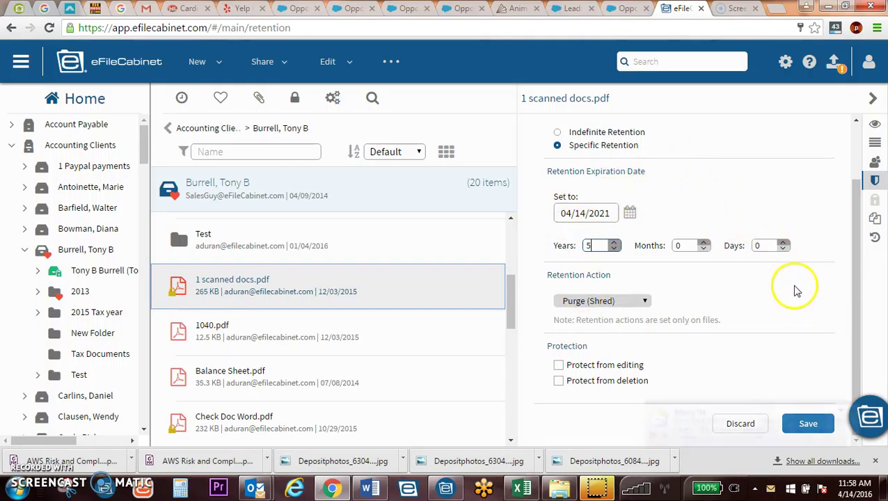
left_click(855, 412)
left_click(743, 420)
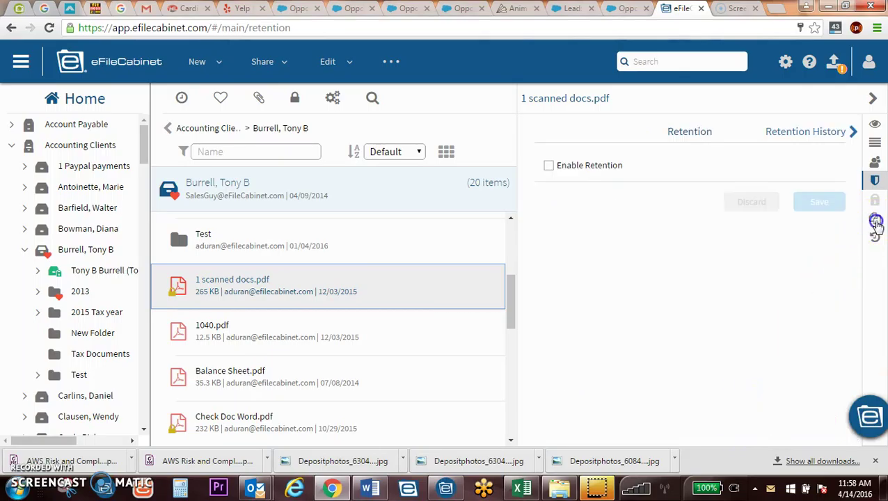
- Show the version history for the Checks.docx dated 04/02/2015
left_click(875, 222)
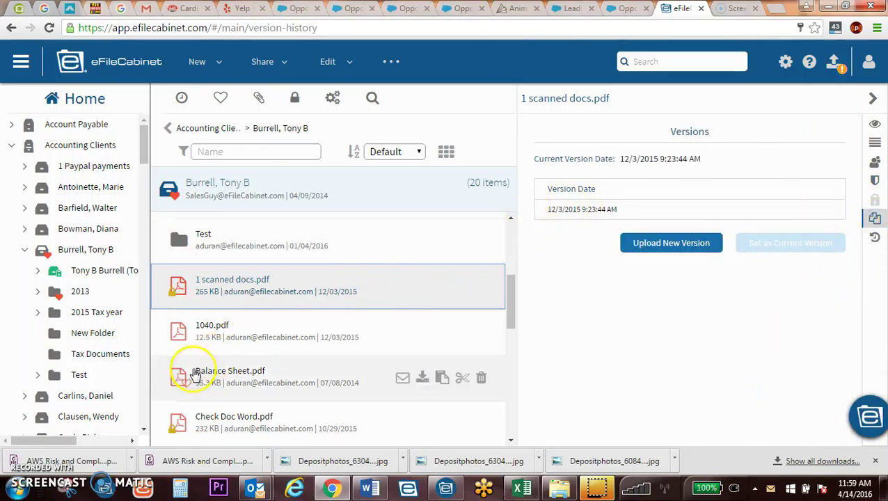
scroll(269, 348, "down", 1)
scroll(338, 369, "up", 2)
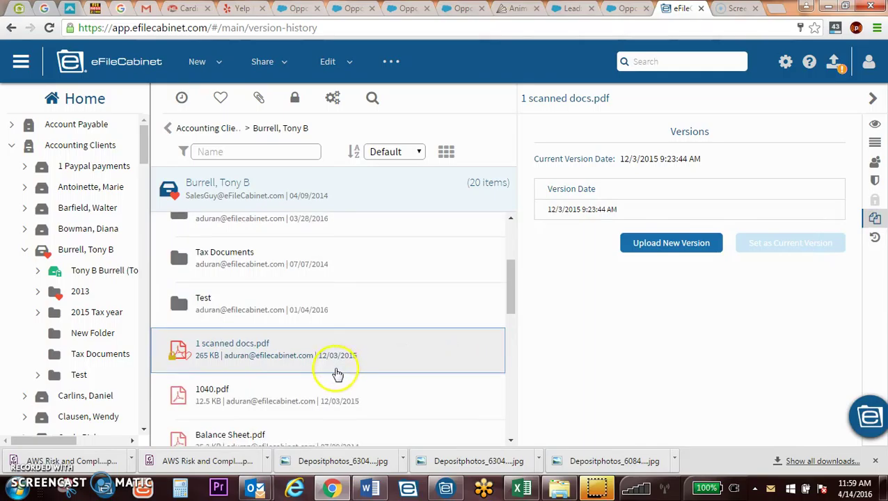
scroll(337, 370, "down", 6)
scroll(324, 344, "up", 2)
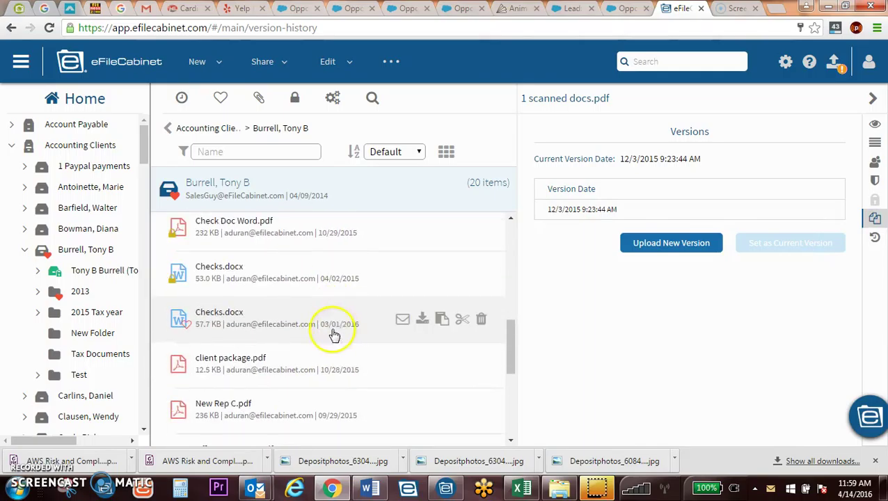
left_click(373, 320)
left_click(393, 281)
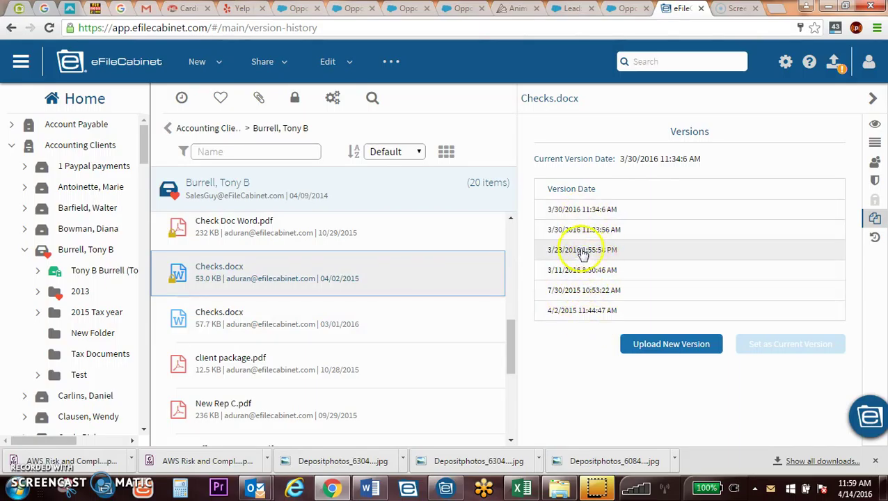
- Compare the Checks.docx versions from 7/30/2015, 3/11/2016, 3/23/2016 and 3/30/2016
left_click(671, 298)
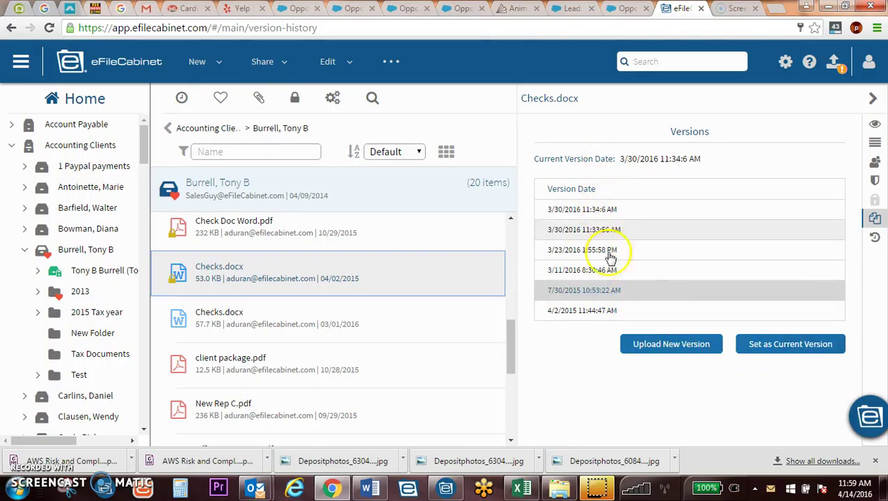
left_click(639, 269)
left_click(643, 249)
left_click(642, 228)
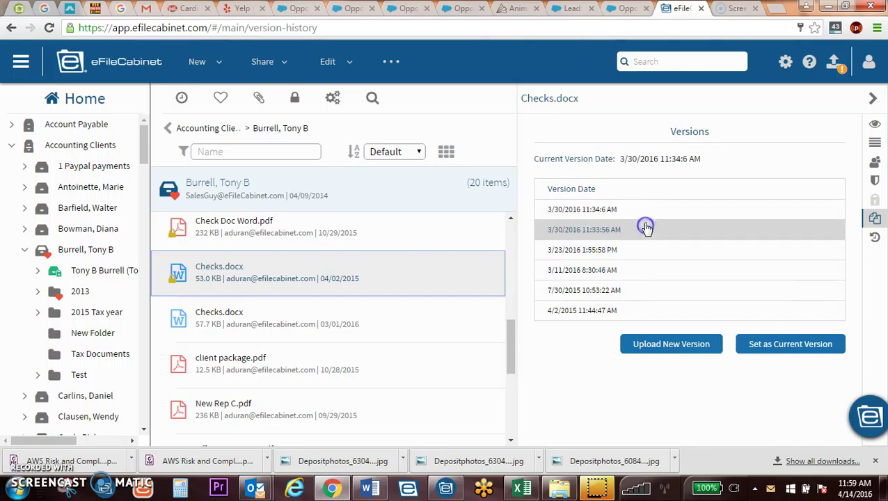
left_click(645, 212)
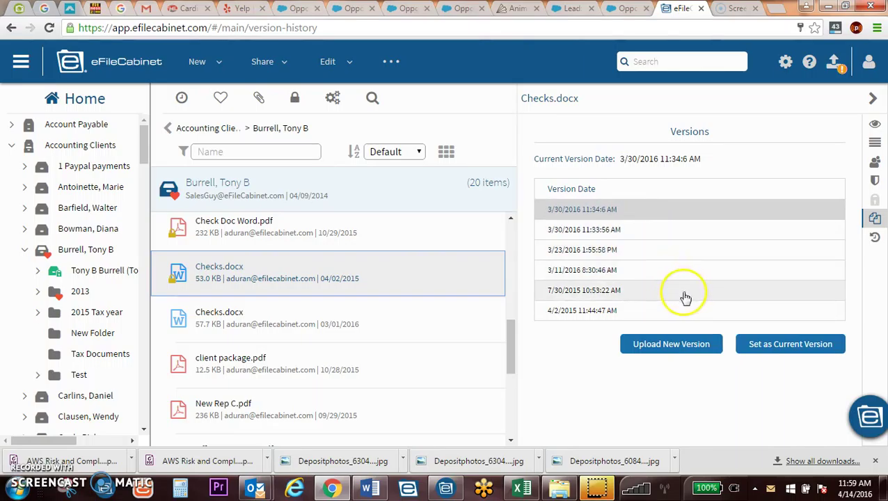
- Review Checks.docx's audit log (System ID 5245) with its check-in, check-out and download entries
left_click(876, 237)
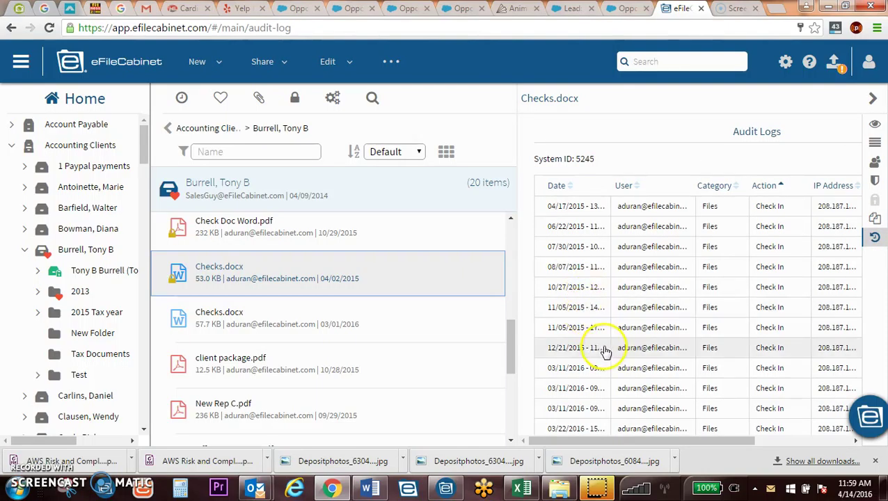
scroll(633, 278, "down", 5)
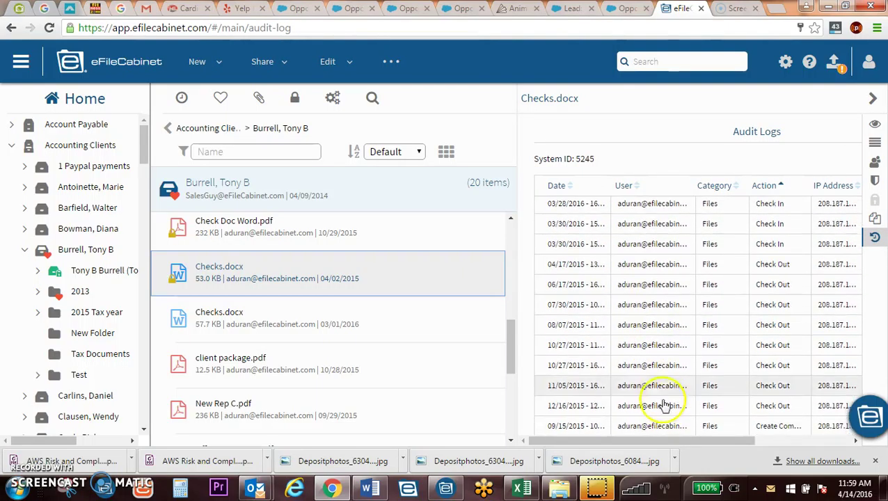
scroll(665, 397, "down", 8)
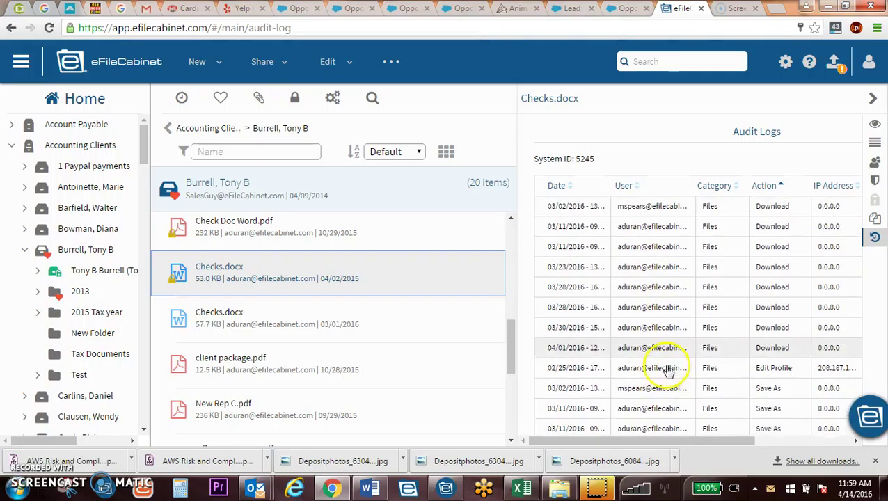
scroll(668, 370, "down", 2)
scroll(668, 370, "up", 10)
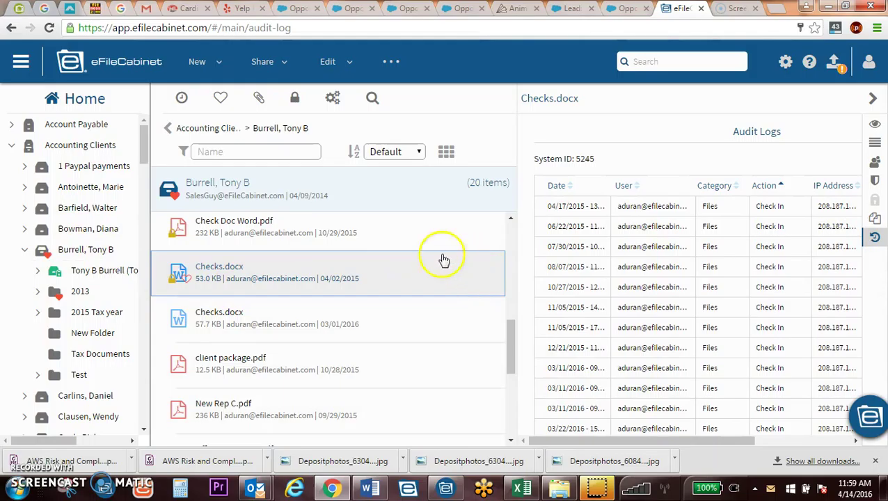
- Select the client's drawer and widen the folder tree until the SecureDrawer folder name fits
left_click(104, 273)
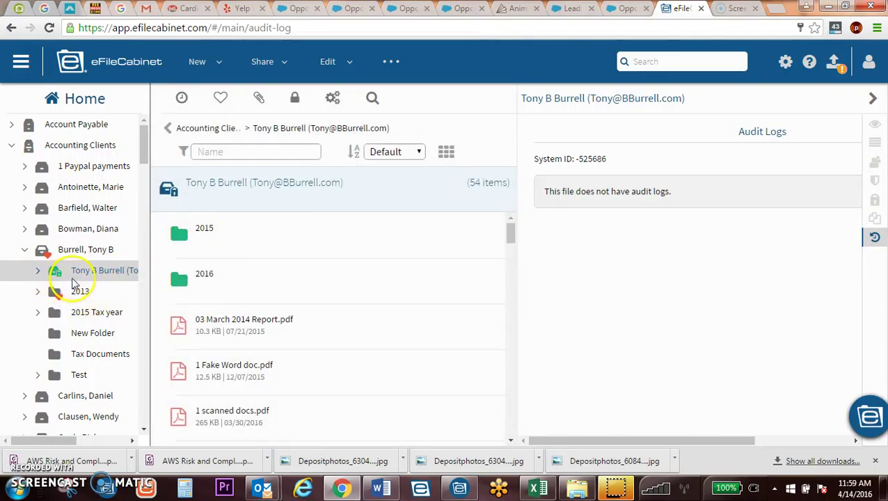
scroll(77, 277, "down", 1)
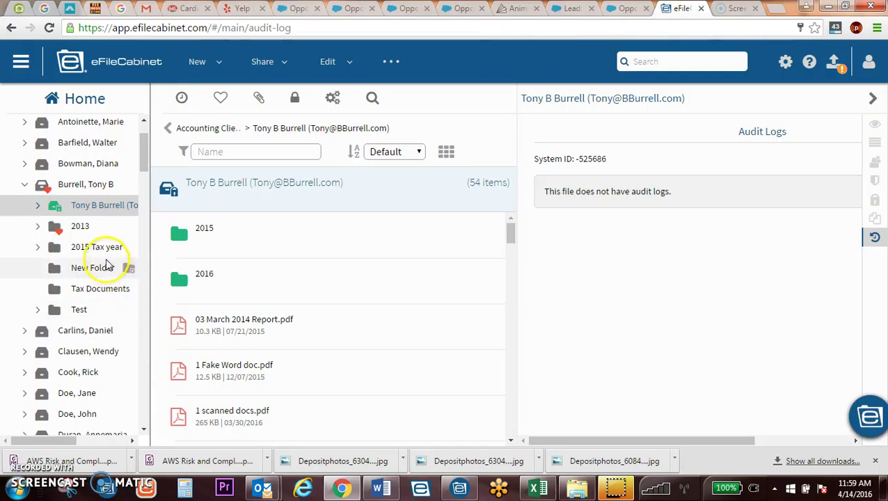
left_click(93, 186)
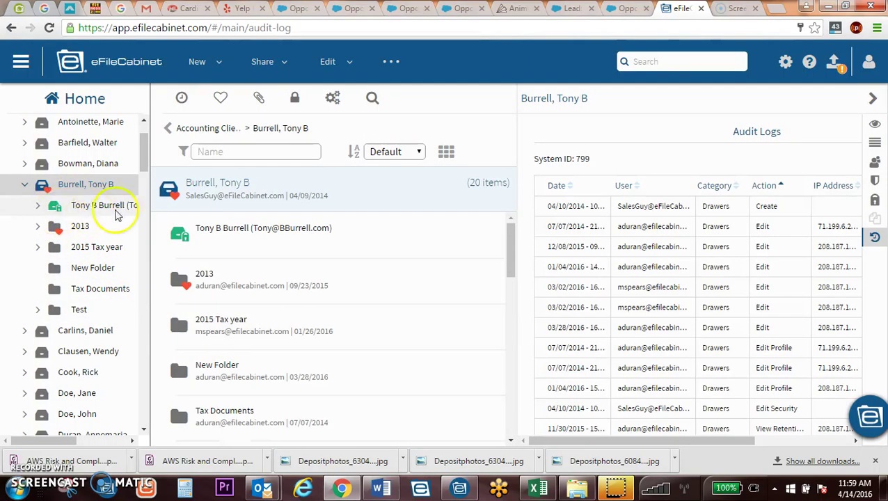
left_click_drag(147, 207, 197, 208)
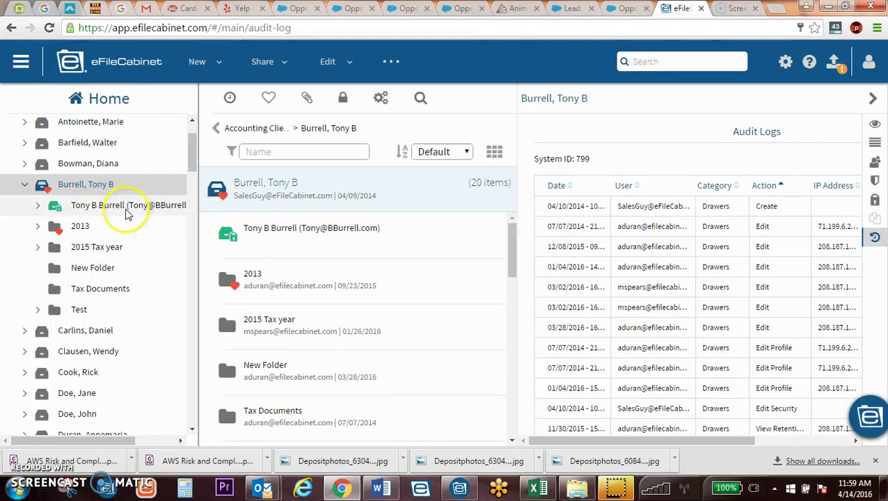
scroll(331, 340, "down", 4)
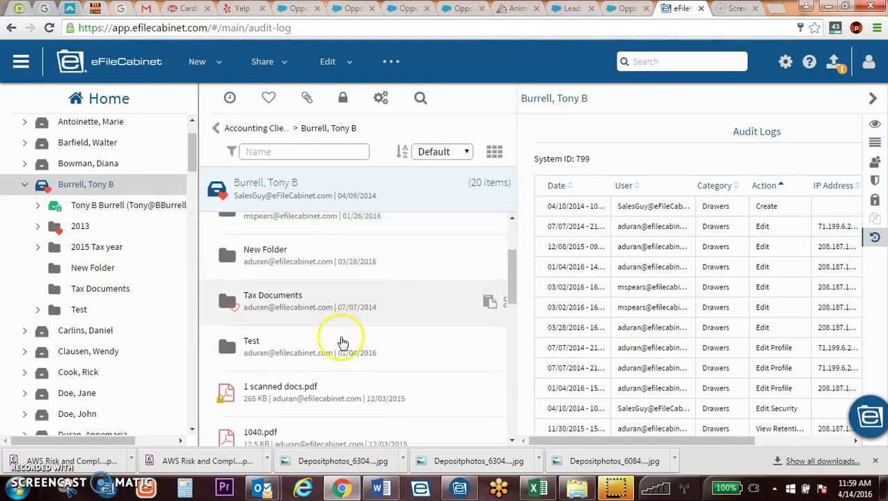
- Send 1 scanned docs.pdf (265 KB) to the client's SecureDrawer folder
left_click_drag(348, 242, 66, 205)
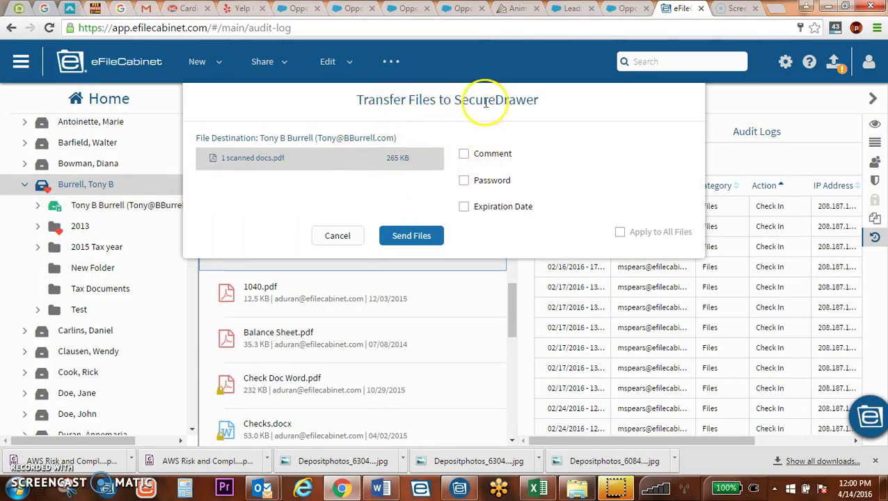
left_click_drag(550, 100, 570, 102)
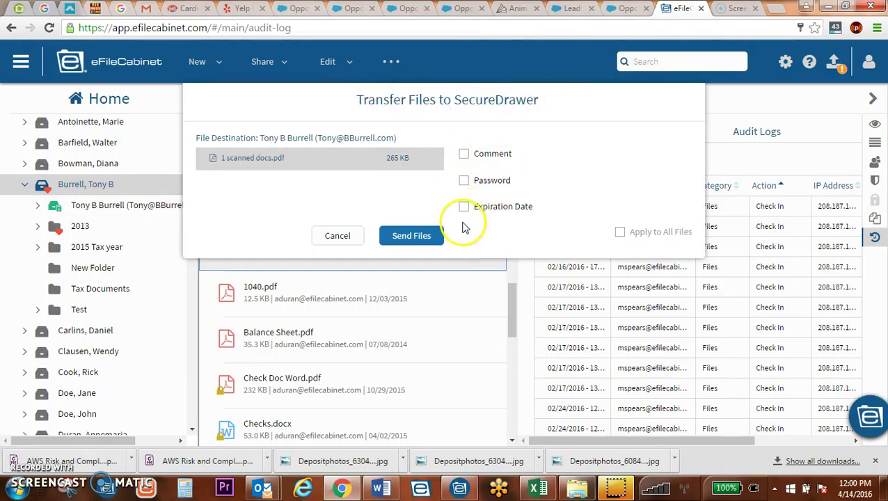
left_click(409, 236)
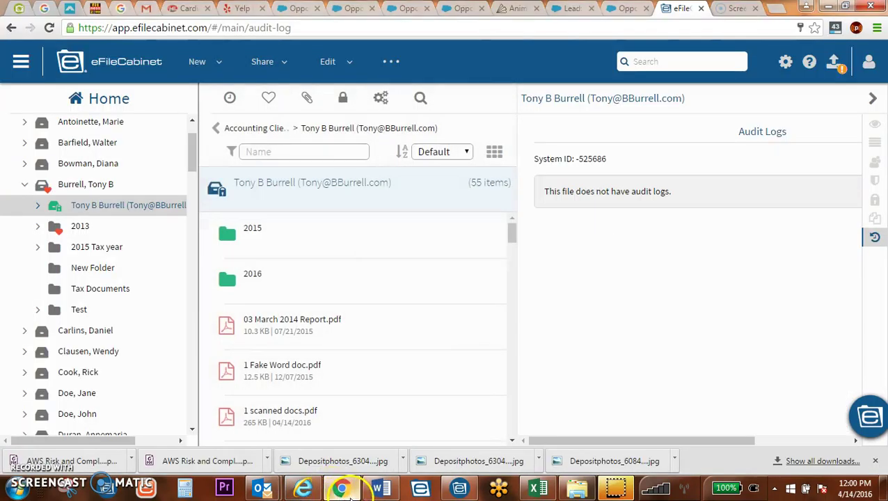
- Sign in to the client's SecureDrawer account and open the client's drawer
left_click(342, 489)
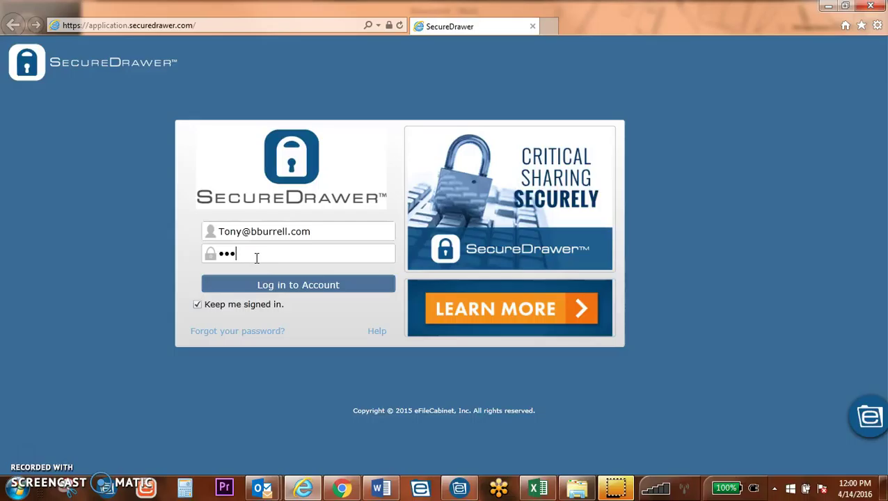
left_click(304, 286)
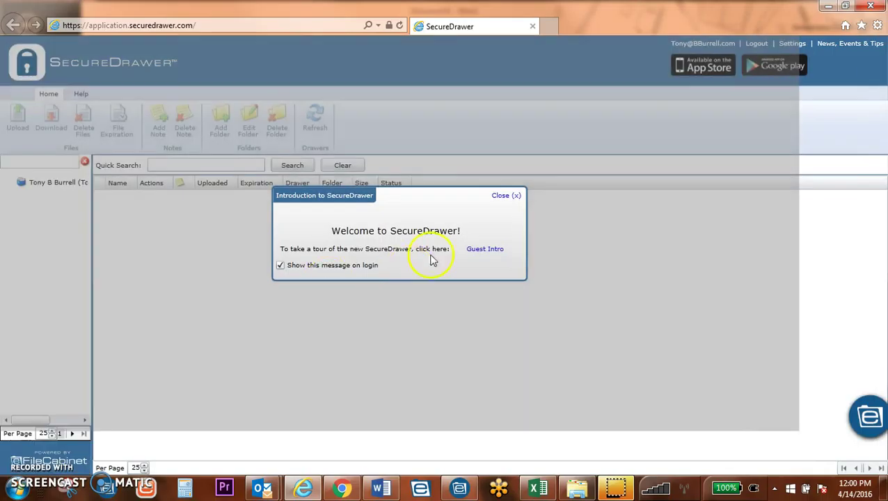
left_click(499, 198)
left_click(26, 182)
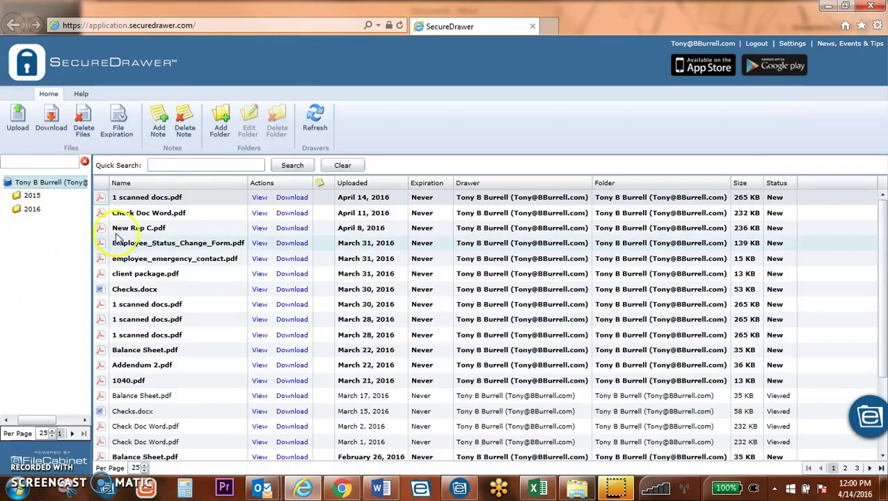
- Confirm 1 scanned docs.pdf arrived April 14, 2016 with status New
left_click(127, 200)
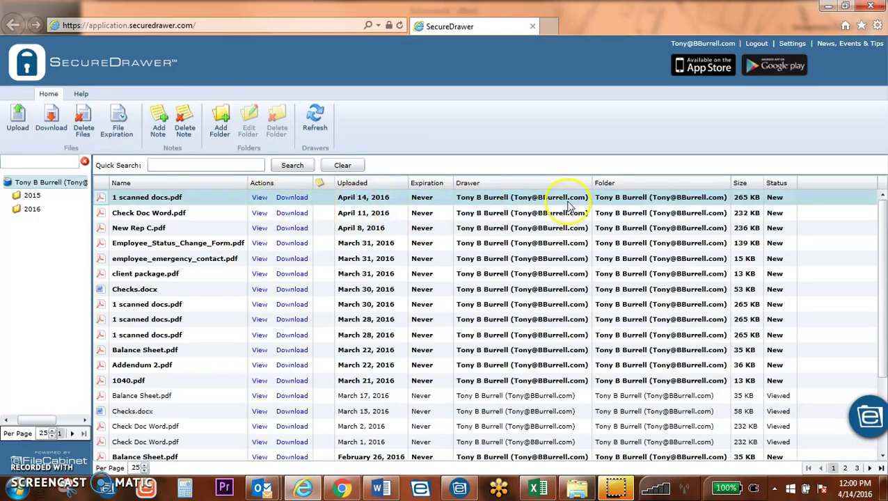
scroll(386, 353, "down", 2)
scroll(222, 254, "up", 2)
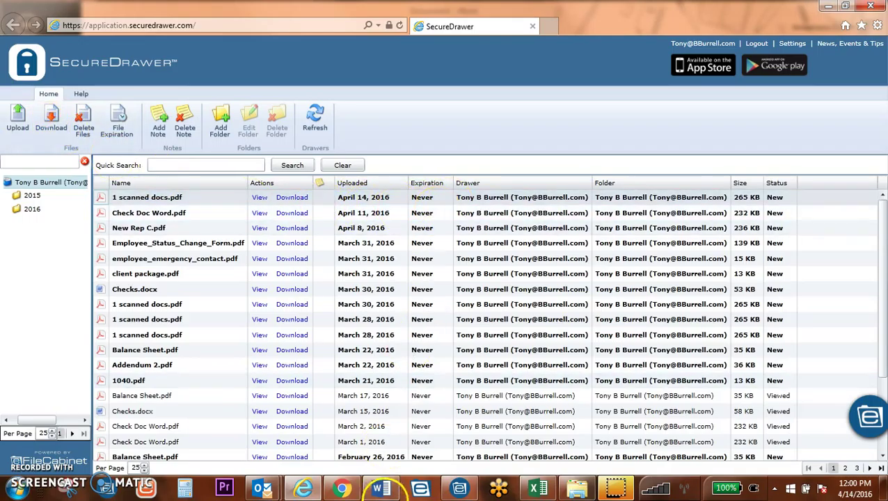
left_click(341, 489)
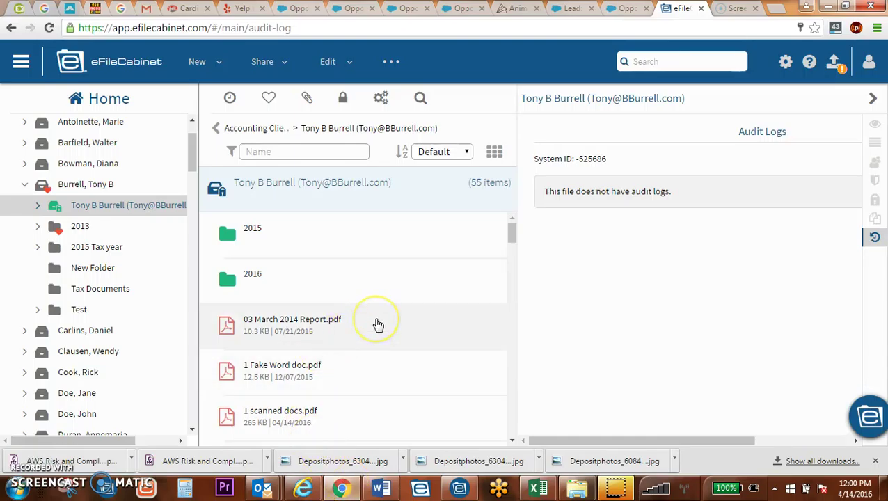
left_click(530, 210)
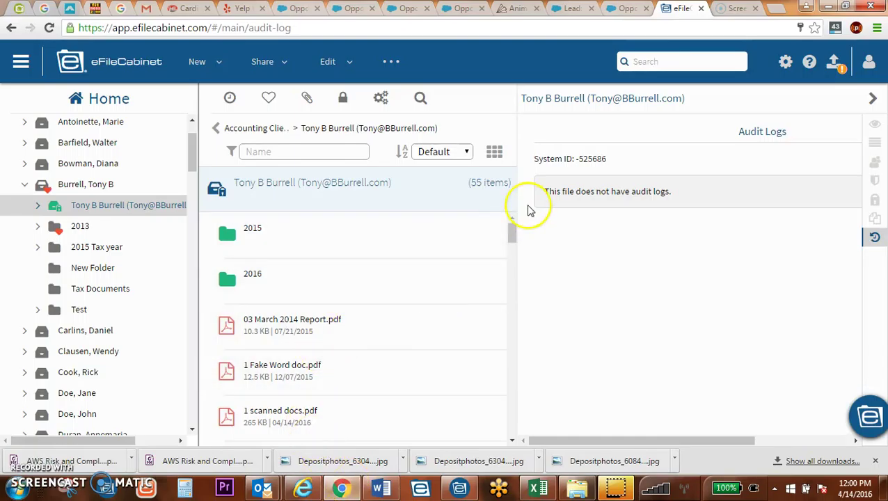